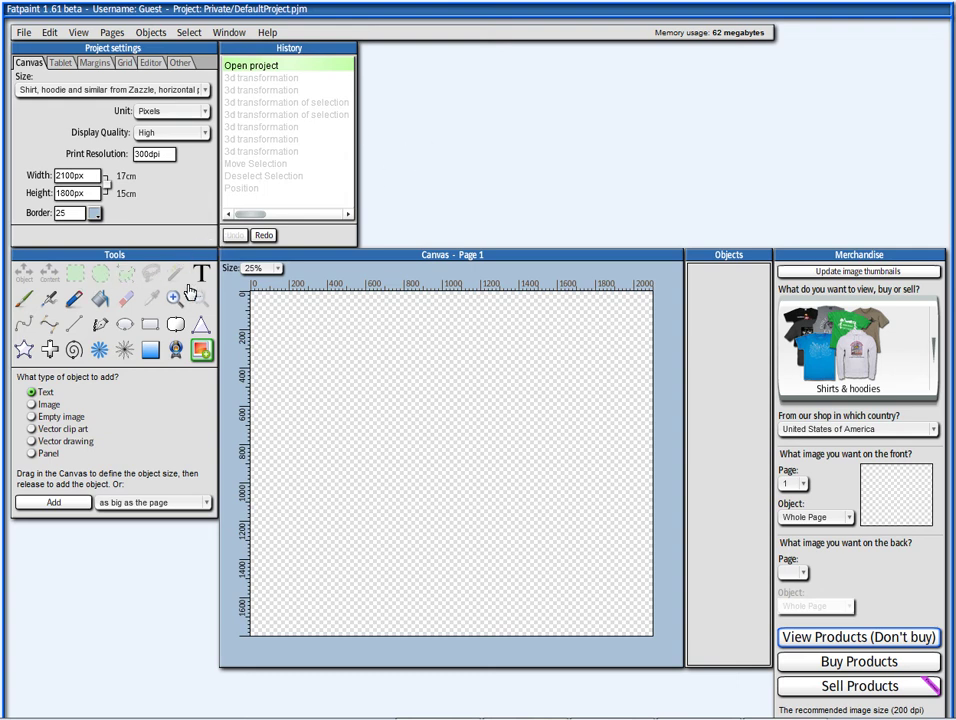
- Add the medieval painting from Fatpaint's image collection at 788×1042 px, nudged to X 64, Y 76
click(153, 32)
mouse_move(222, 52)
click(332, 69)
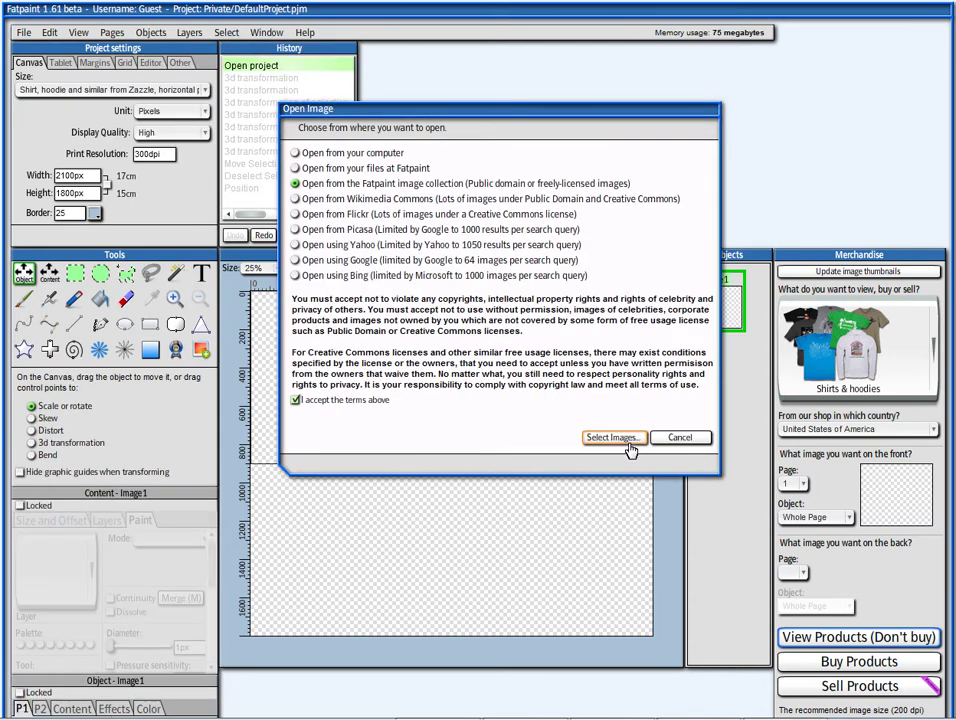
click(615, 438)
scroll(205, 300, down, 2)
click(200, 305)
click(378, 502)
click(338, 543)
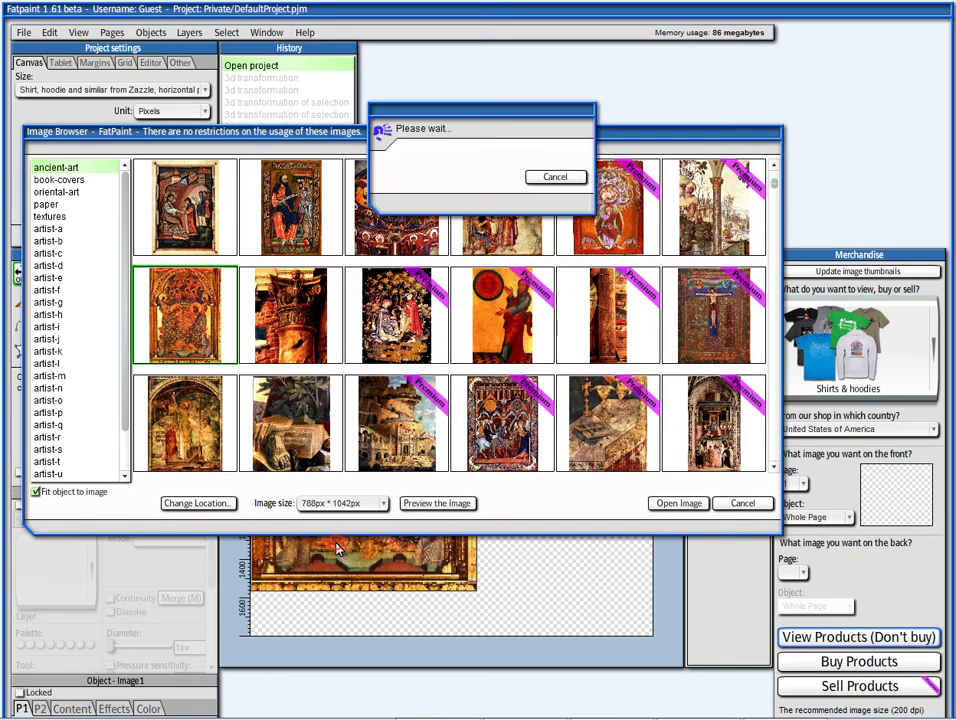
click(679, 503)
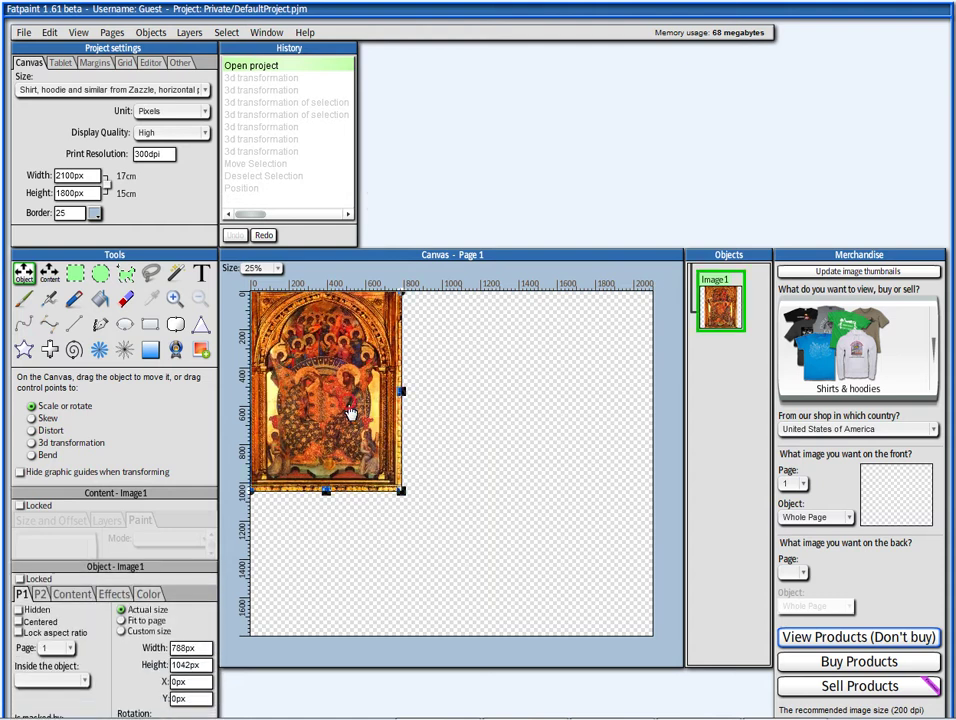
drag(352, 418, 362, 428)
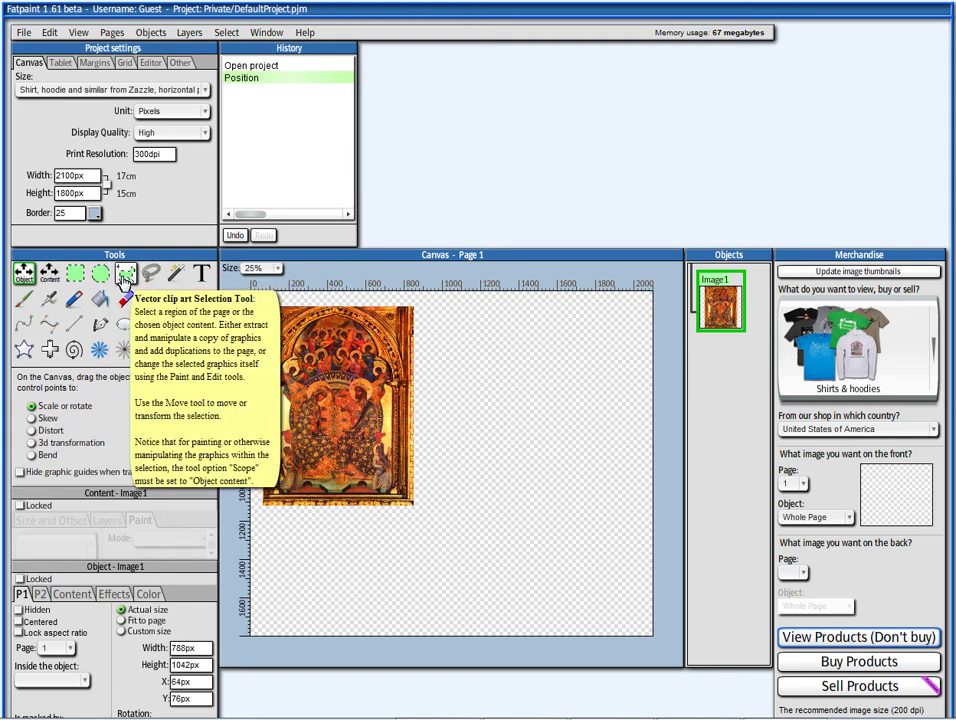
- Set the vector clip-art selection tool's shape to the Animals 2 dragonfly silhouette
click(125, 277)
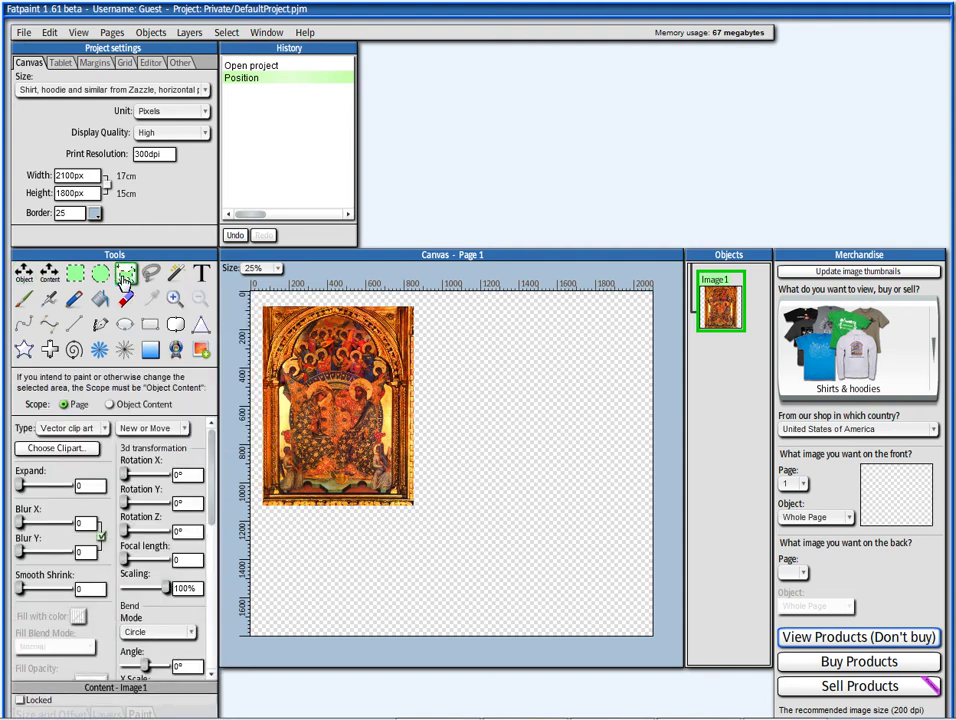
click(58, 448)
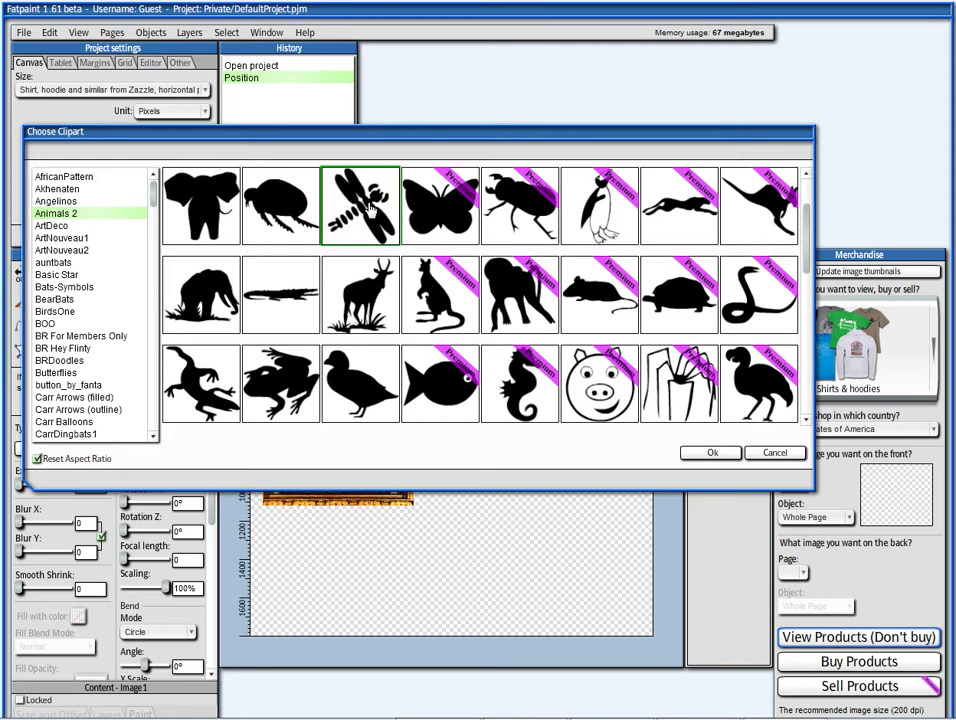
click(708, 452)
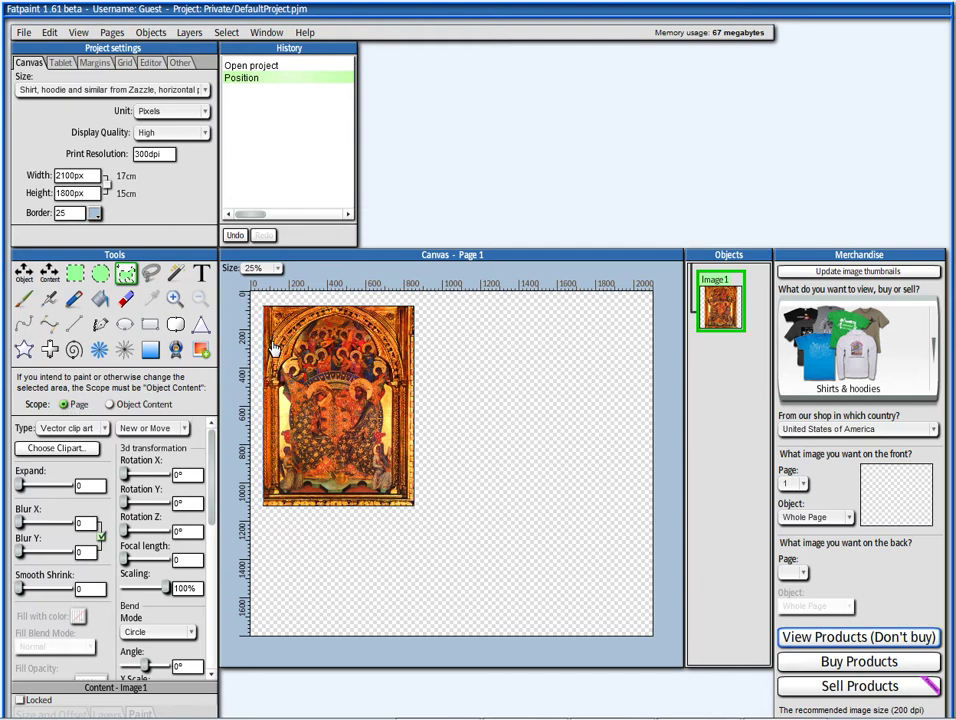
- Draw trial dragonfly selections, clearing them while toggling Scope between Object Content and Page
mouse_move(261, 340)
mouse_down()
mouse_move(538, 498)
mouse_move(561, 564)
mouse_move(534, 600)
mouse_move(465, 502)
mouse_move(501, 521)
mouse_move(510, 506)
mouse_move(501, 503)
mouse_up()
right_click(552, 537)
click(600, 545)
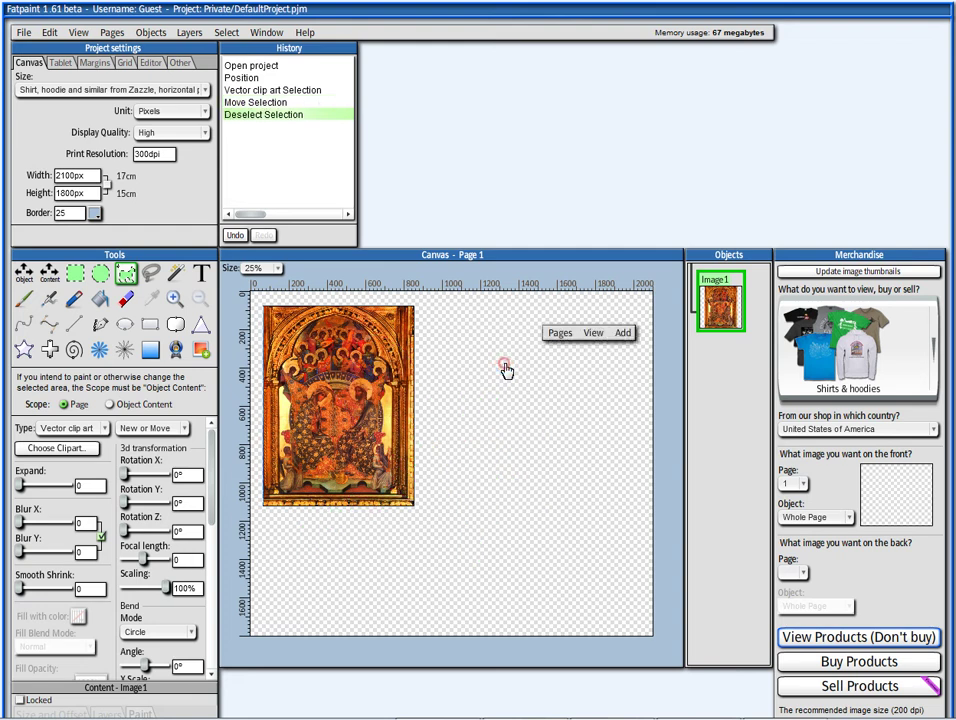
click(110, 404)
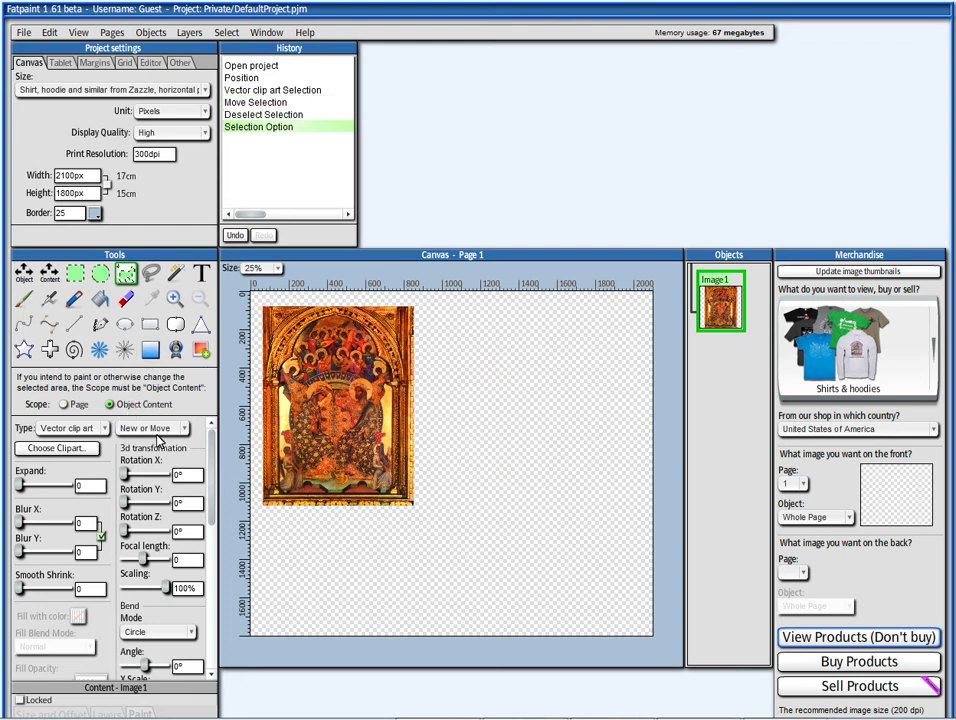
drag(293, 360, 363, 390)
click(480, 466)
click(78, 406)
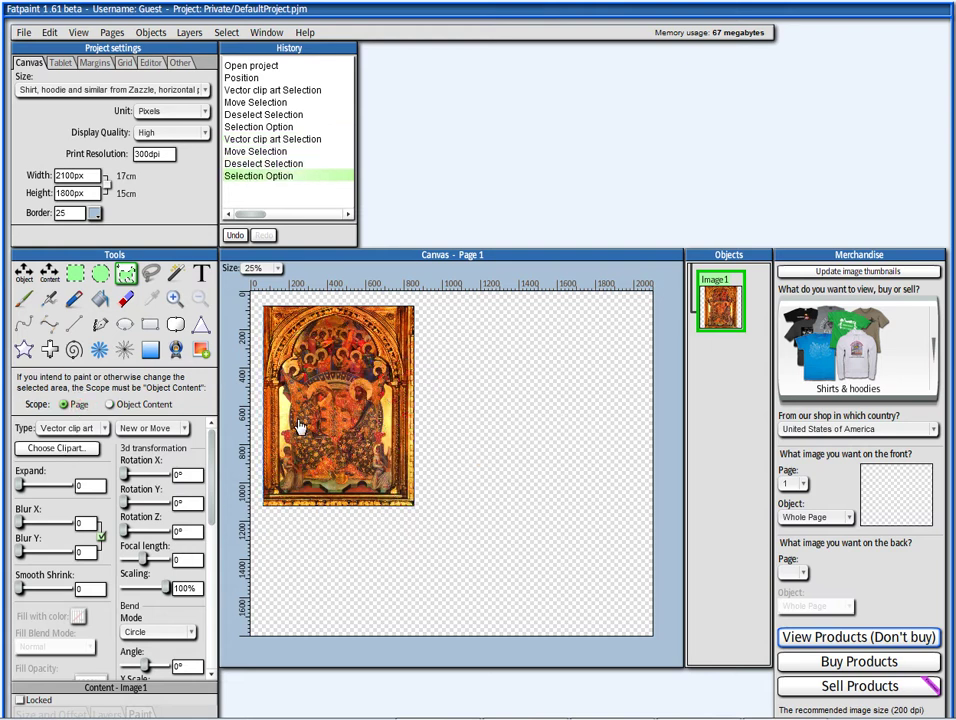
- Place a dragonfly selection on the painting and extract the area inside it
click(390, 442)
click(383, 446)
mouse_move(383, 446)
mouse_down()
mouse_move(420, 493)
mouse_move(504, 479)
mouse_move(385, 505)
mouse_move(366, 438)
mouse_up()
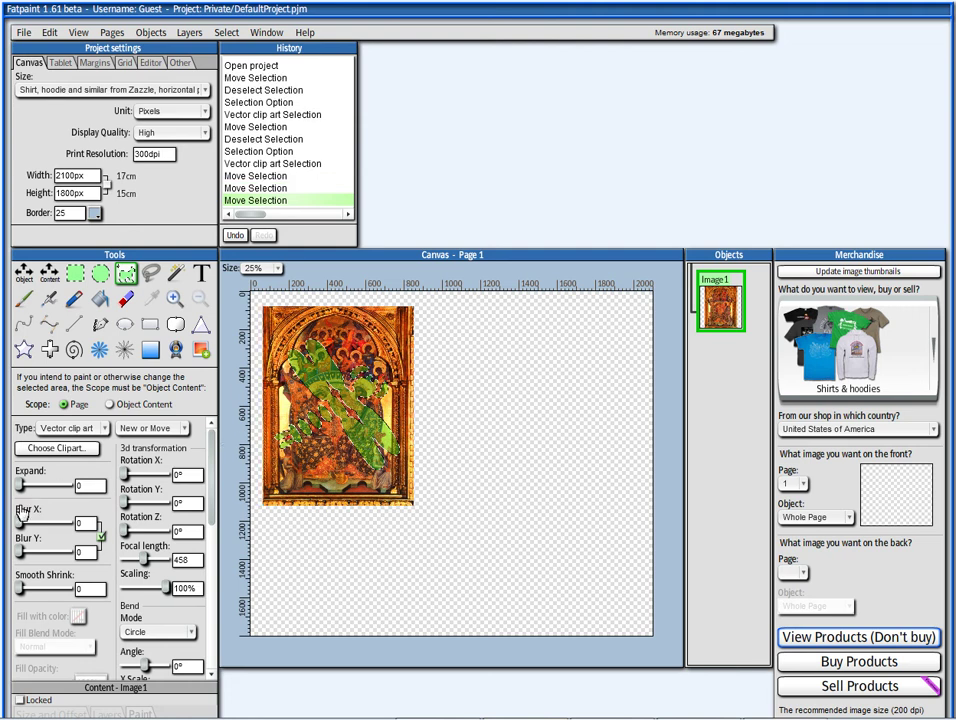
scroll(210, 510, down, 5)
scroll(209, 519, up, 2)
scroll(208, 532, up, 2)
right_click(428, 386)
click(430, 432)
- Move the extracted dragonfly right of the painting and set Blur X to 43
drag(395, 422, 566, 410)
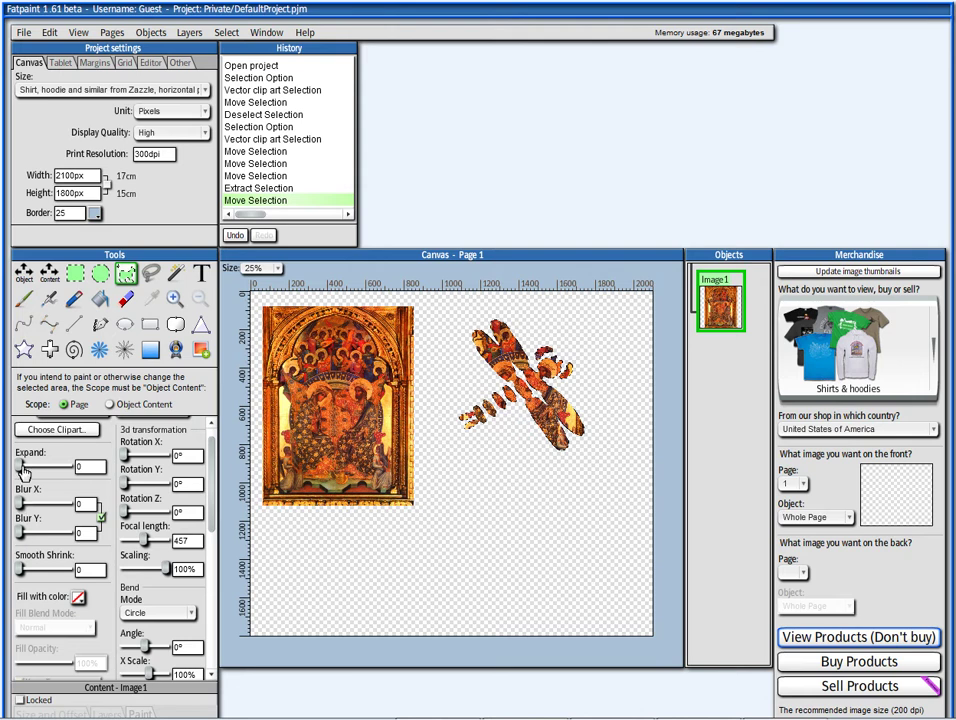
scroll(211, 555, down, 5)
scroll(211, 555, up, 4)
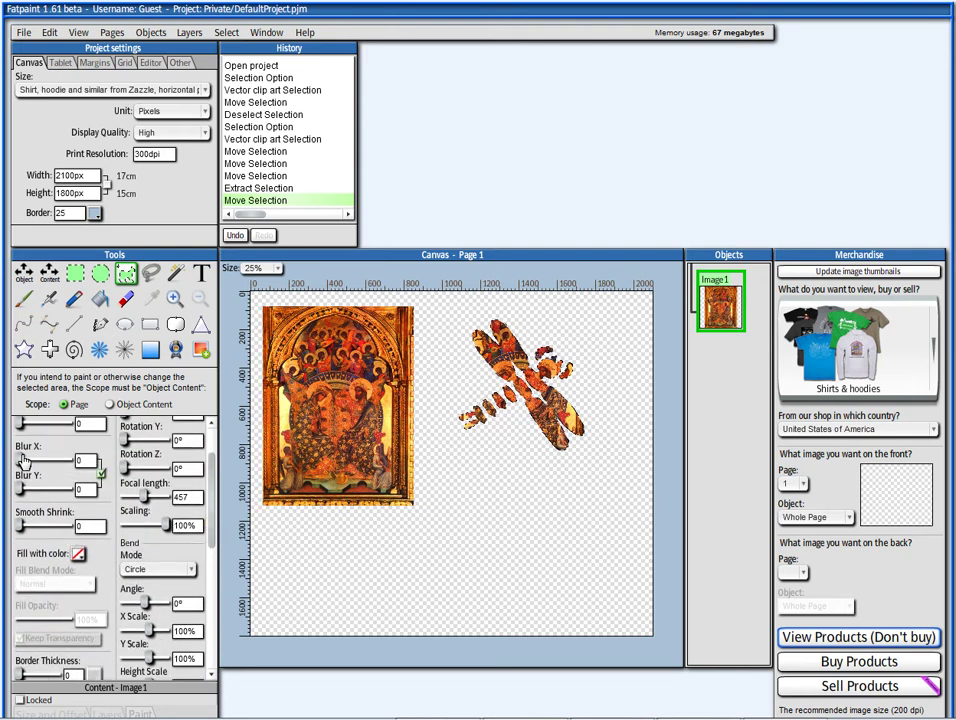
mouse_move(22, 462)
mouse_down()
mouse_move(30, 462)
mouse_move(20, 462)
mouse_up()
- Give the dragonfly a black border of thickness 15 and adjust its position slightly
click(211, 578)
drag(20, 602, 24, 606)
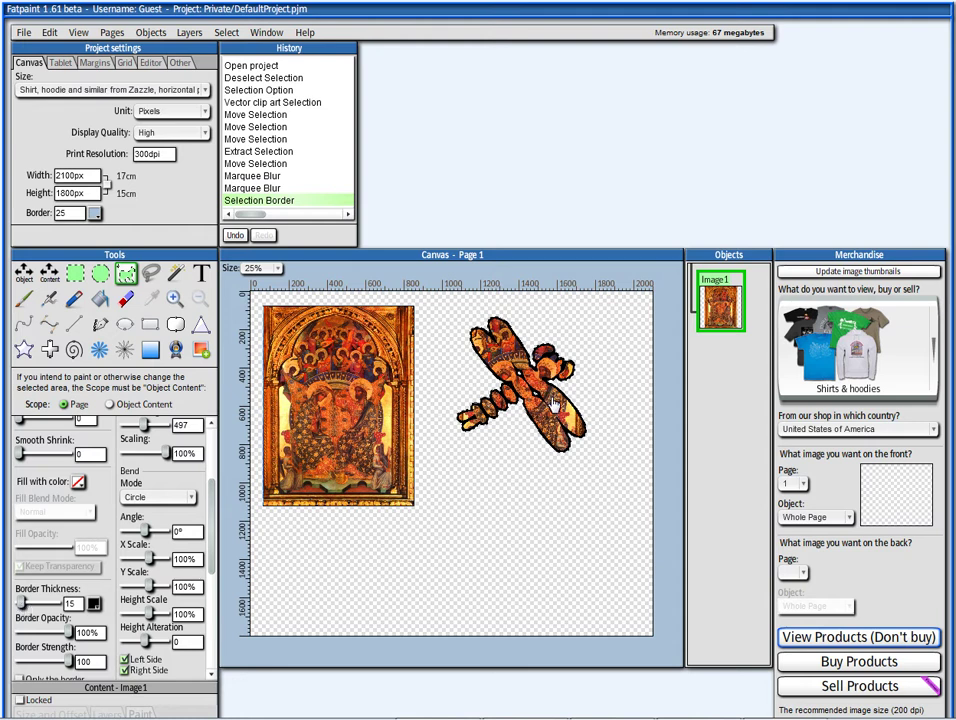
drag(553, 403, 527, 406)
click(587, 379)
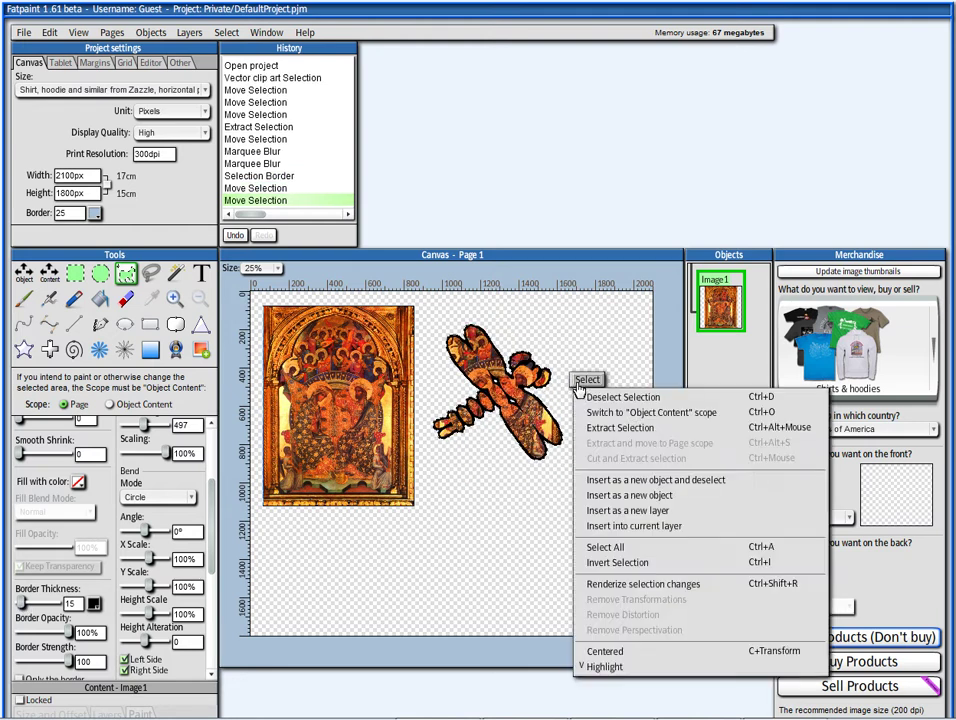
- Insert the dragonfly as new object Image2 and move it further right
click(612, 482)
drag(548, 418, 594, 432)
click(722, 294)
click(580, 434)
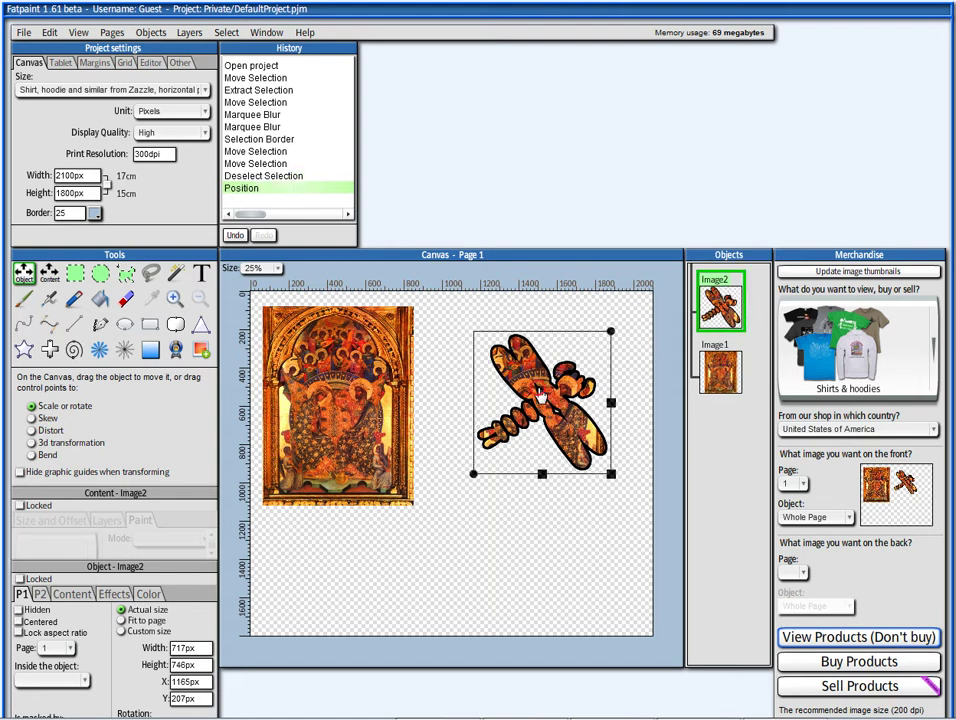
- Display the design on merchandise with Image2 as the front object and view Zazzle products
right_click(578, 300)
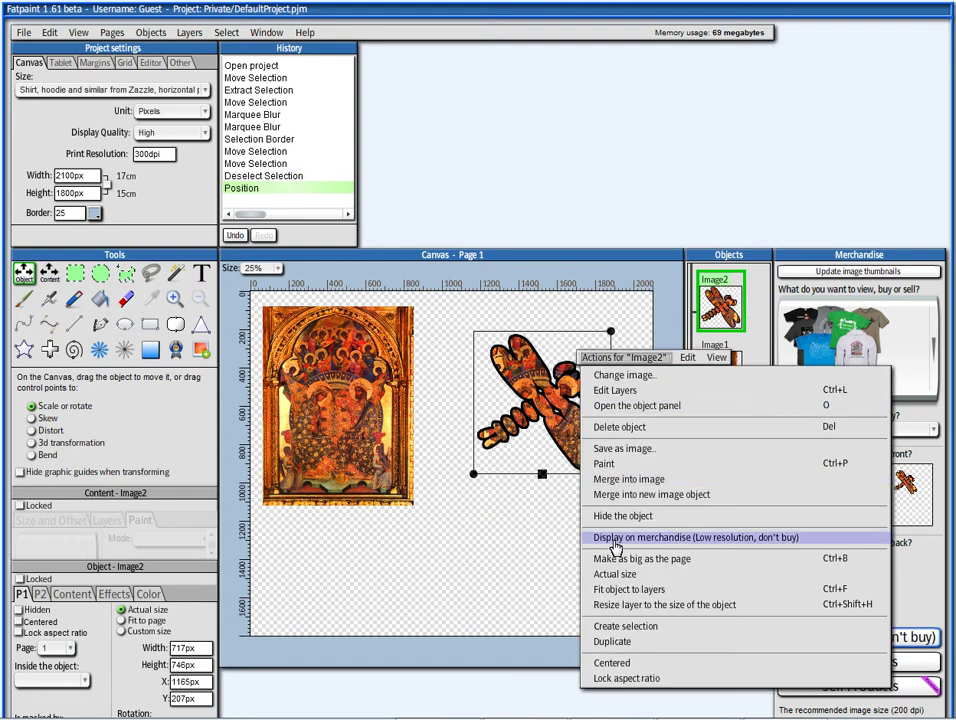
click(615, 545)
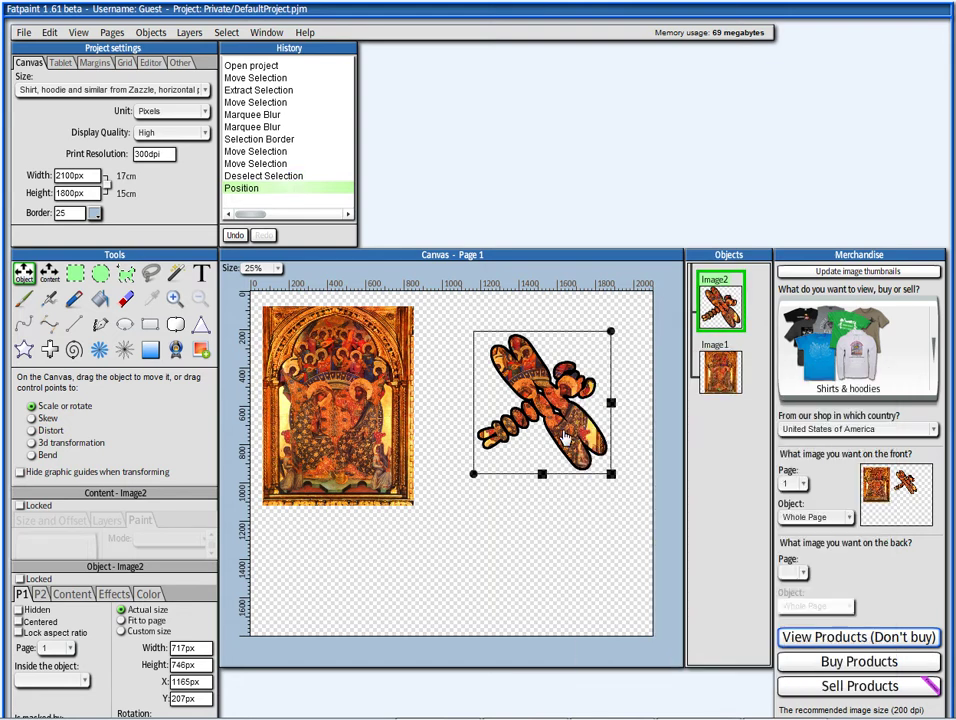
click(821, 521)
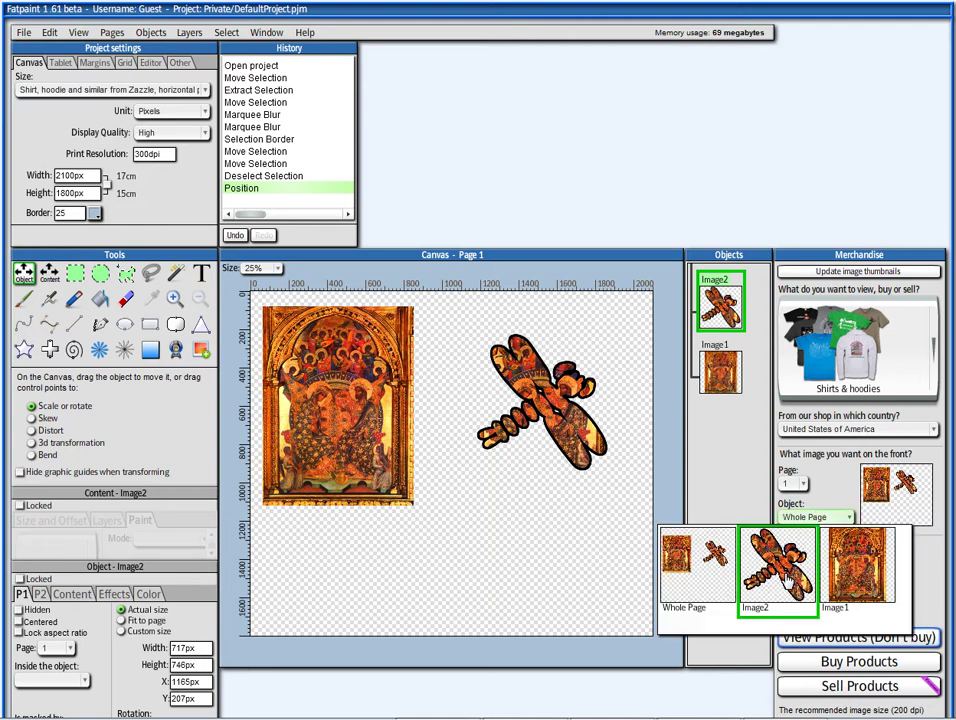
click(780, 578)
click(851, 638)
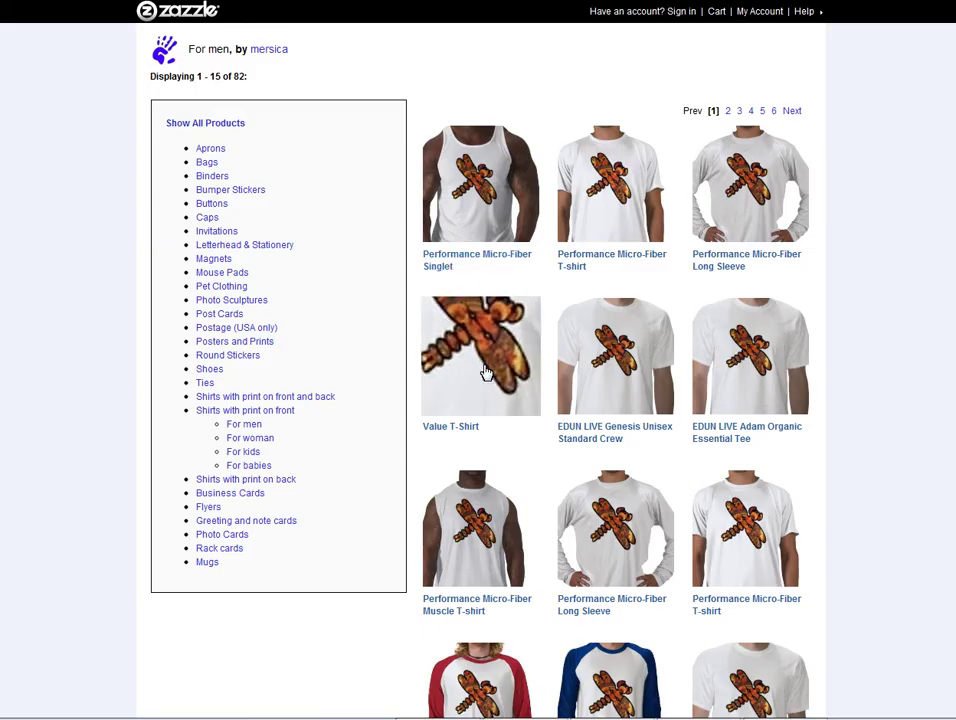
- Open the $12.95 Value T-Shirt and view the enlarged model photo with the dragonfly print
click(486, 372)
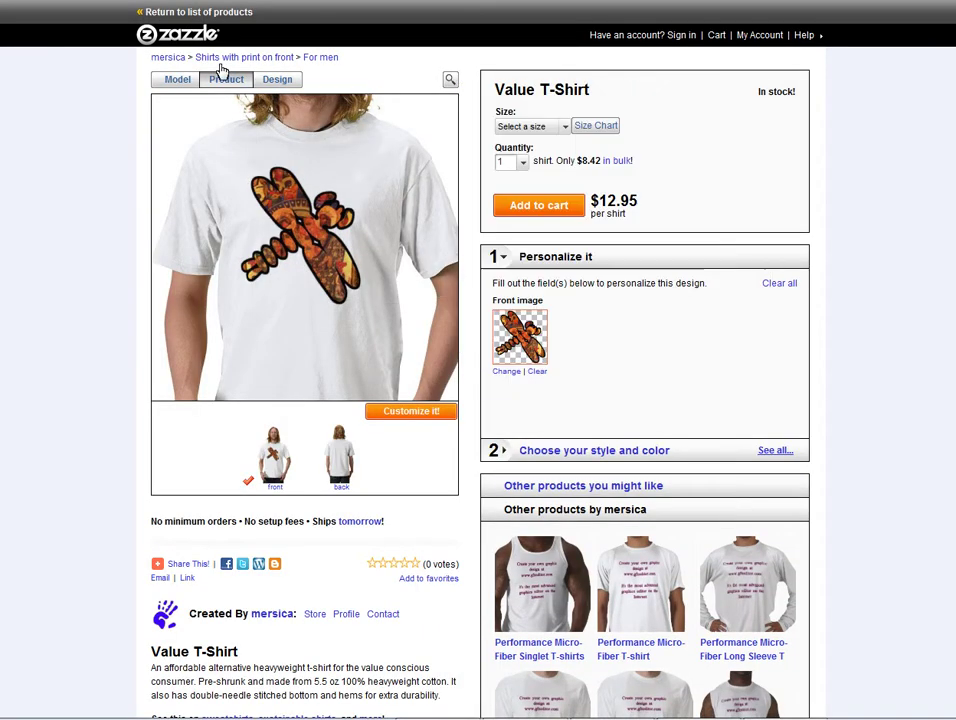
click(179, 80)
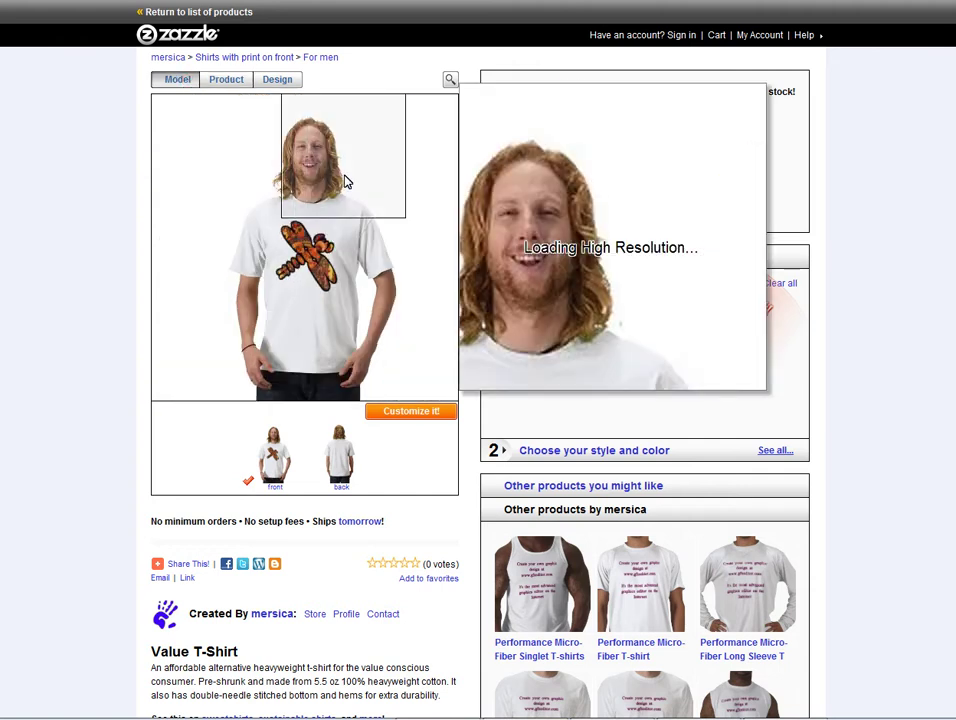
click(450, 79)
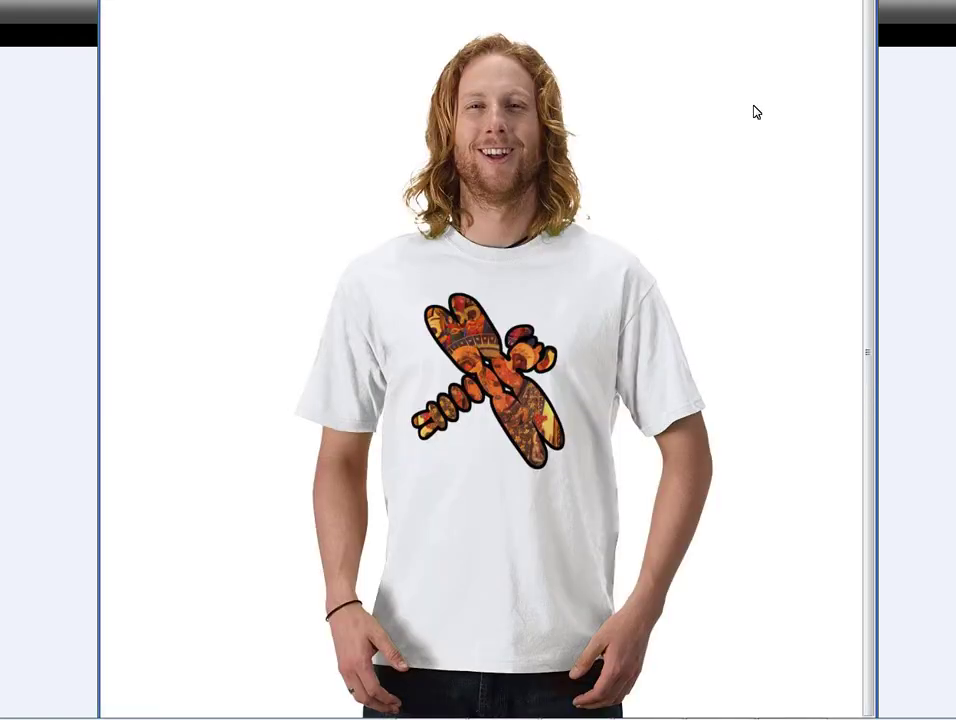
key(Escape)
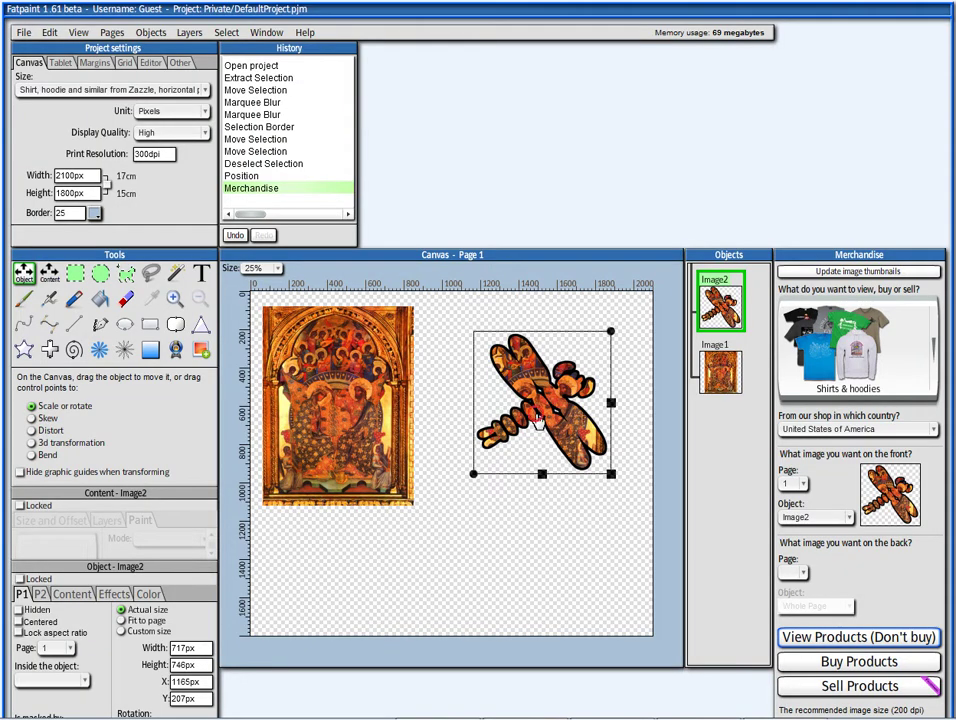
- Reposition the dragonfly object and turn it back into a selection
drag(538, 422, 586, 386)
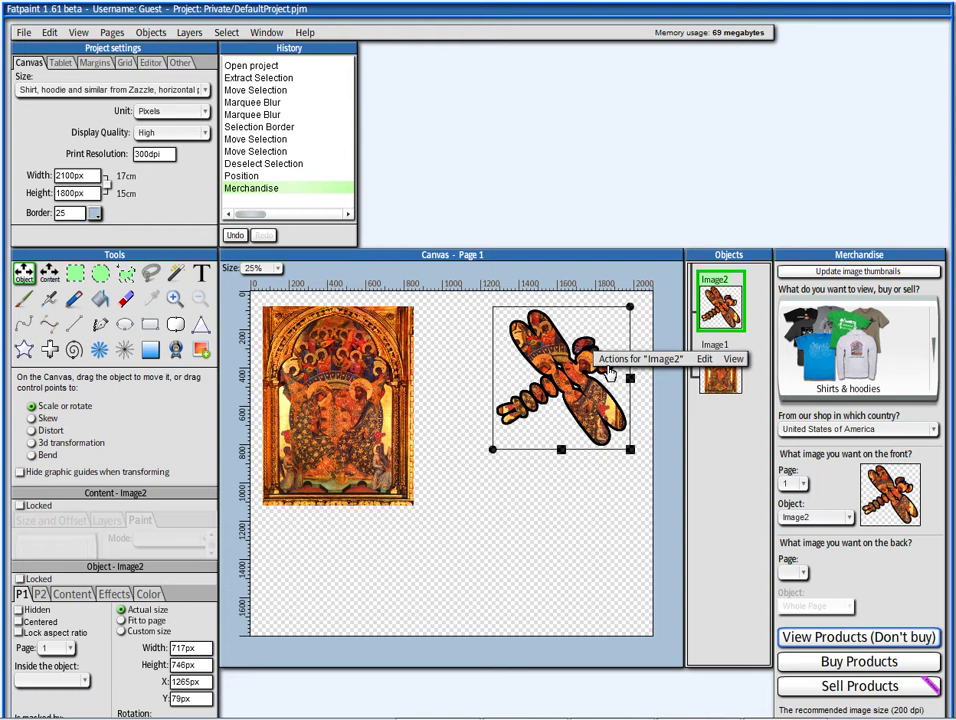
click(608, 368)
drag(600, 376, 548, 418)
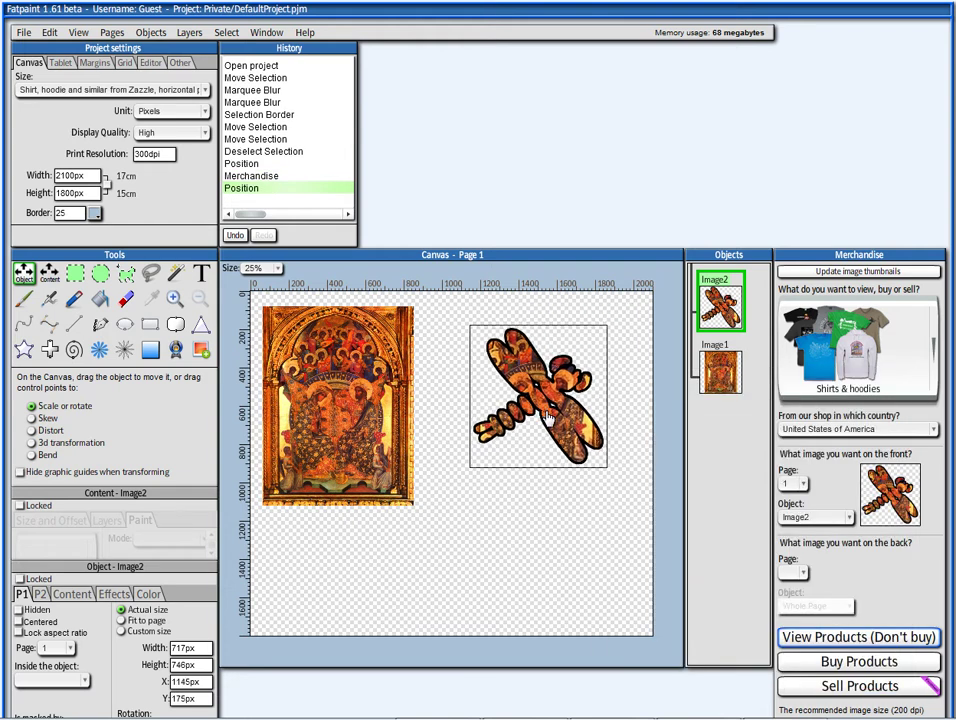
click(606, 382)
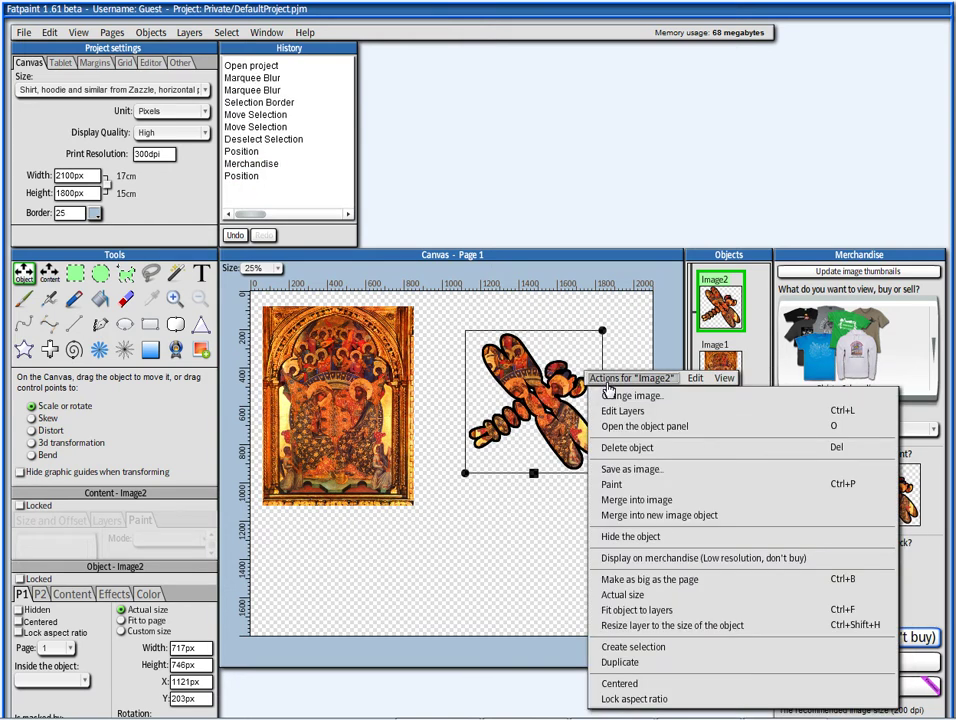
click(614, 648)
- Discard the copied dragonfly selection and delete the dragonfly object
drag(535, 450, 500, 551)
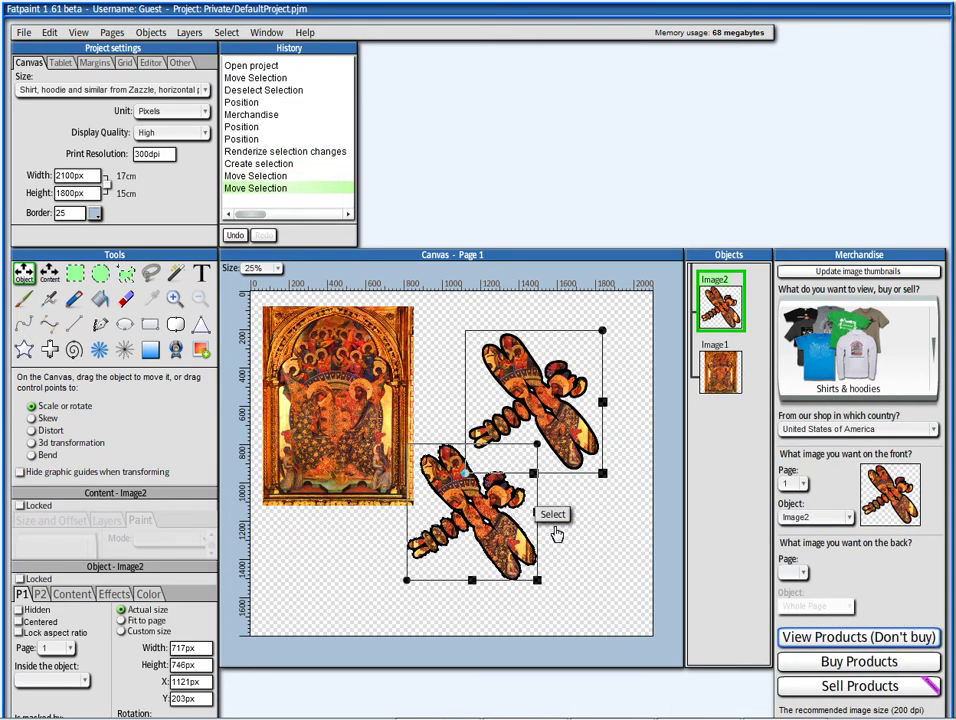
right_click(555, 534)
click(559, 591)
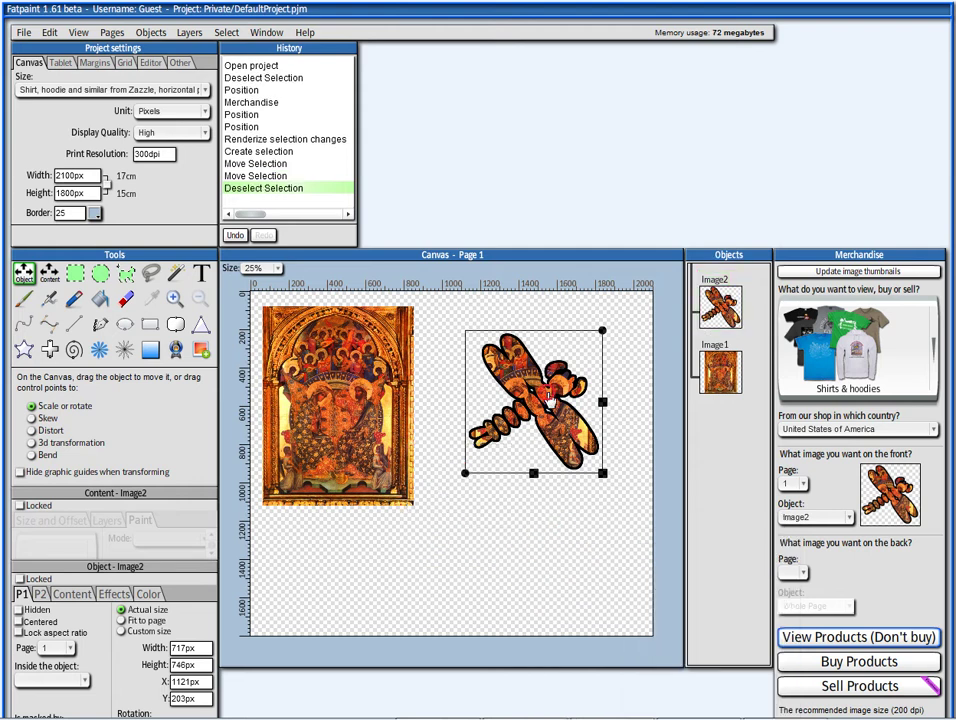
right_click(589, 357)
click(629, 432)
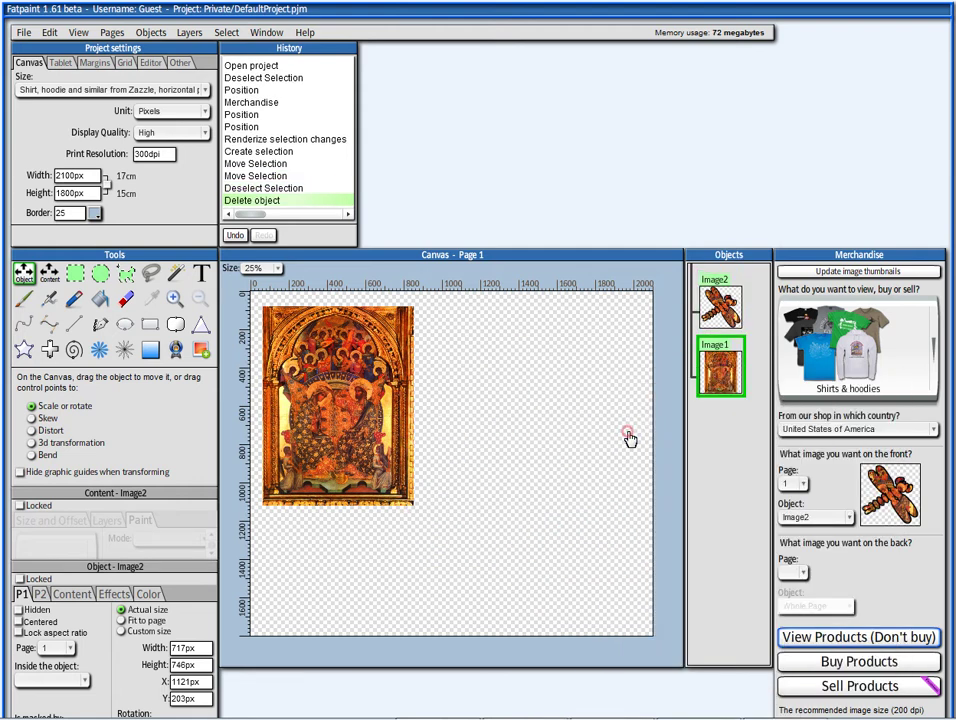
- Draw a selection with the Animals 2 crab clip art and move it right of the painting
click(125, 273)
click(58, 449)
scroll(318, 303, down, 3)
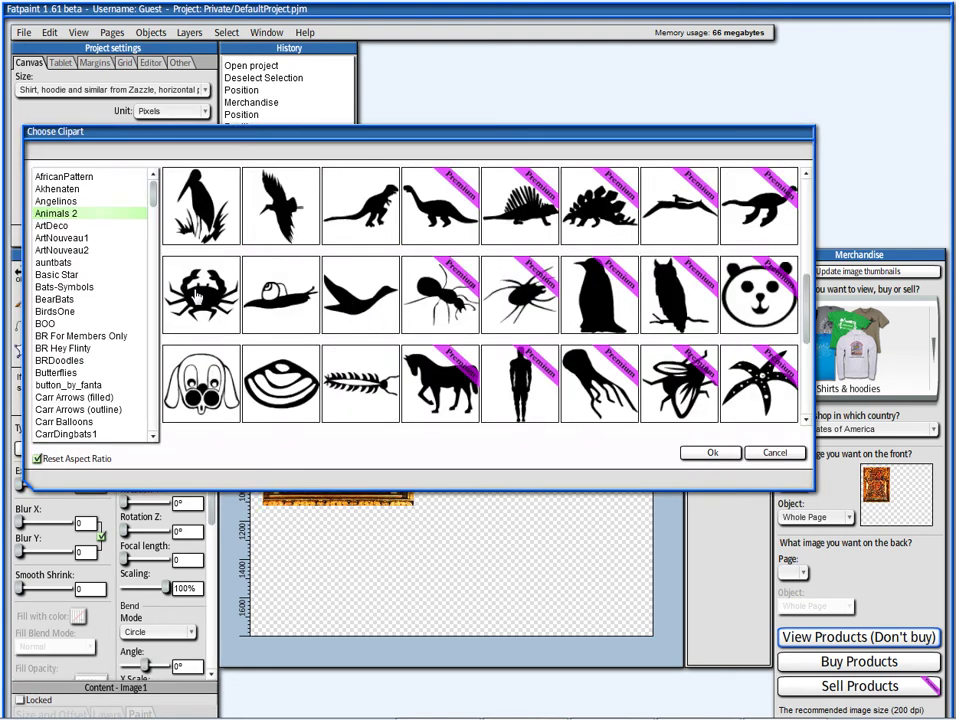
click(193, 290)
click(705, 452)
mouse_move(280, 346)
mouse_down()
mouse_move(301, 397)
mouse_move(412, 481)
mouse_up()
drag(357, 427, 517, 417)
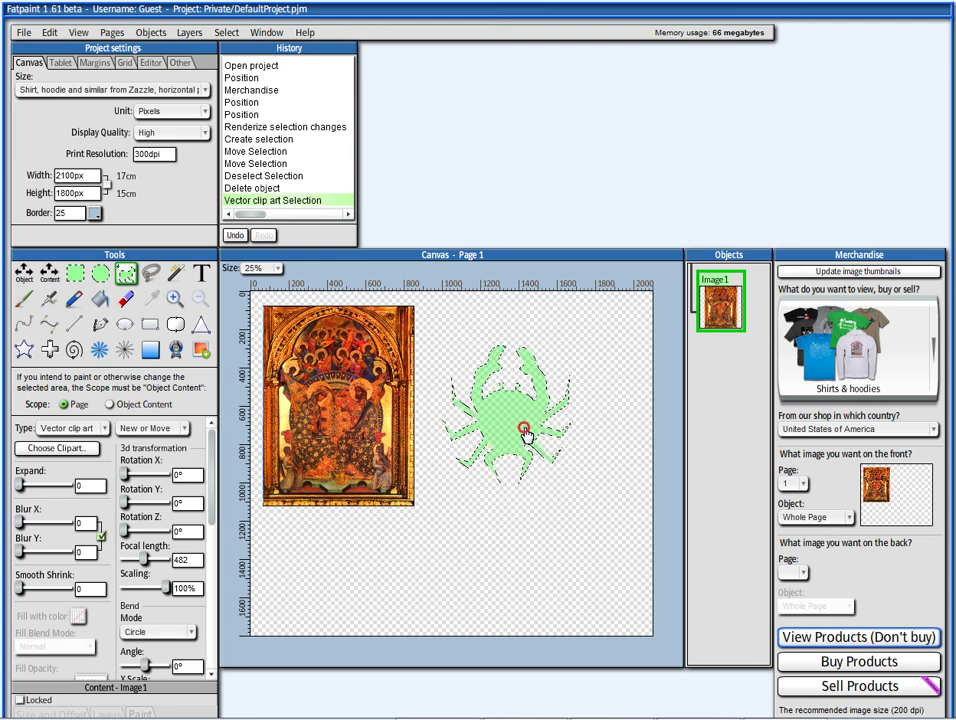
click(24, 274)
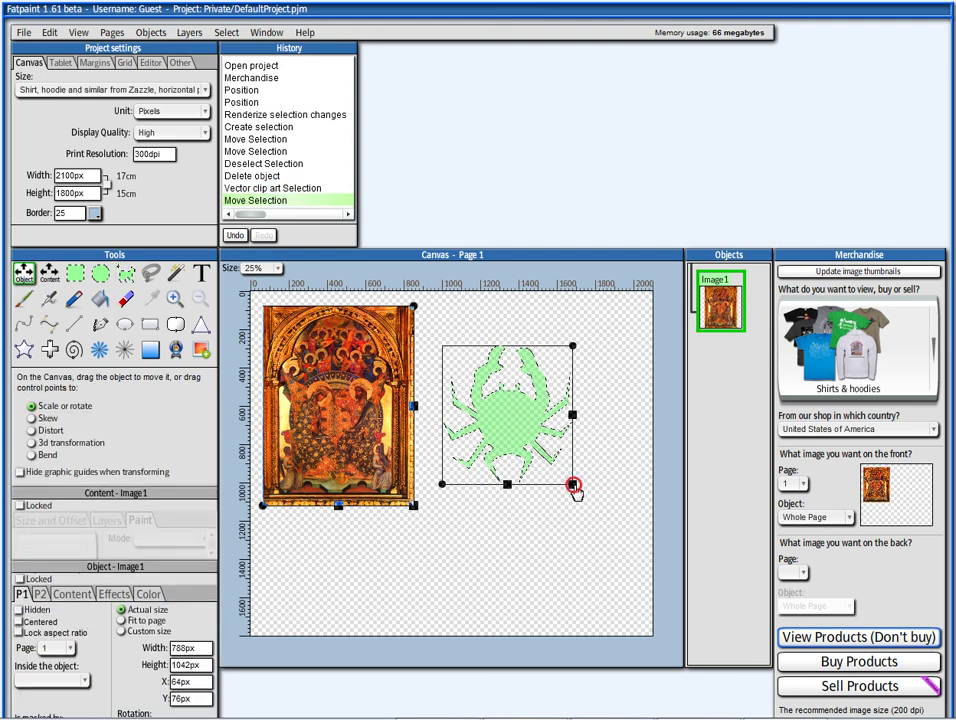
- Shrink the crab selection slightly and tilt it with 3D transformation, raising focal length
mouse_move(575, 490)
mouse_down()
mouse_move(604, 562)
mouse_move(617, 518)
mouse_move(560, 484)
mouse_move(563, 474)
mouse_up()
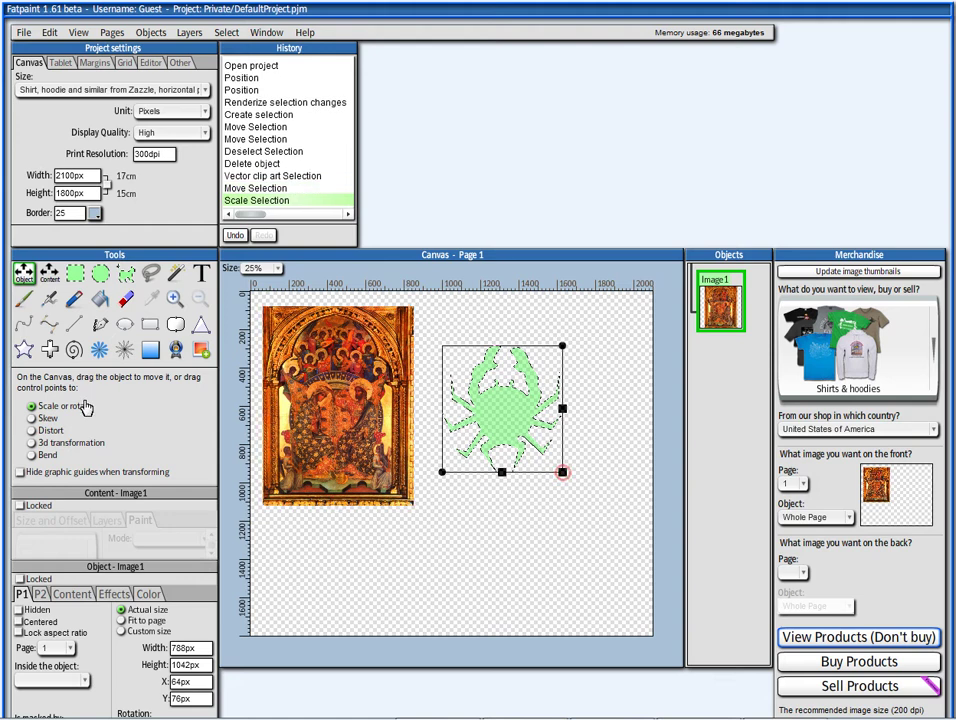
click(57, 452)
drag(503, 476, 547, 502)
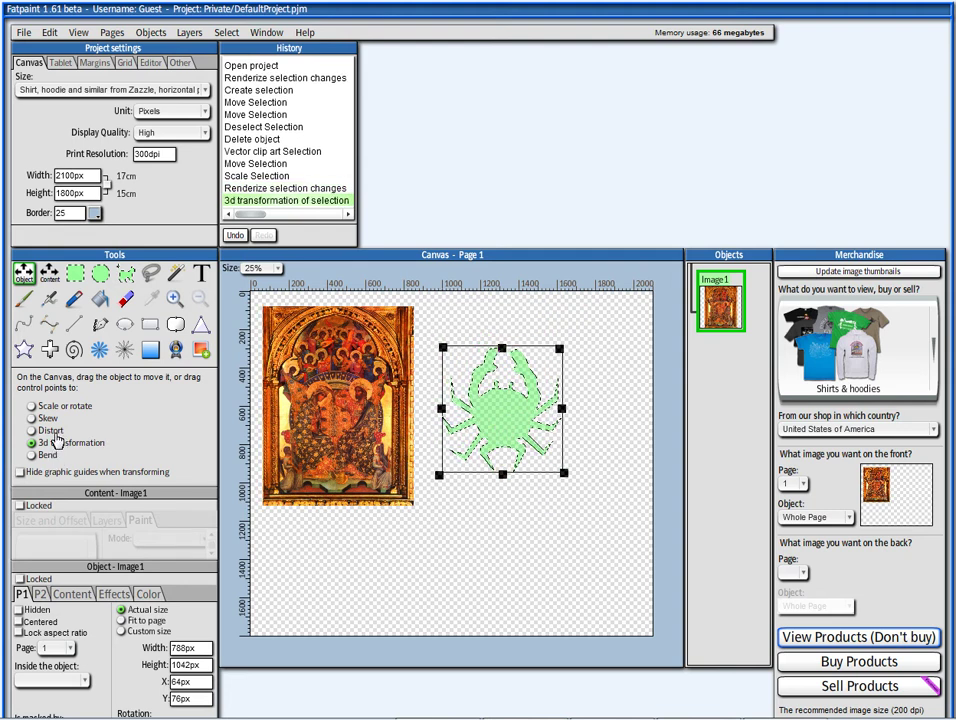
click(75, 279)
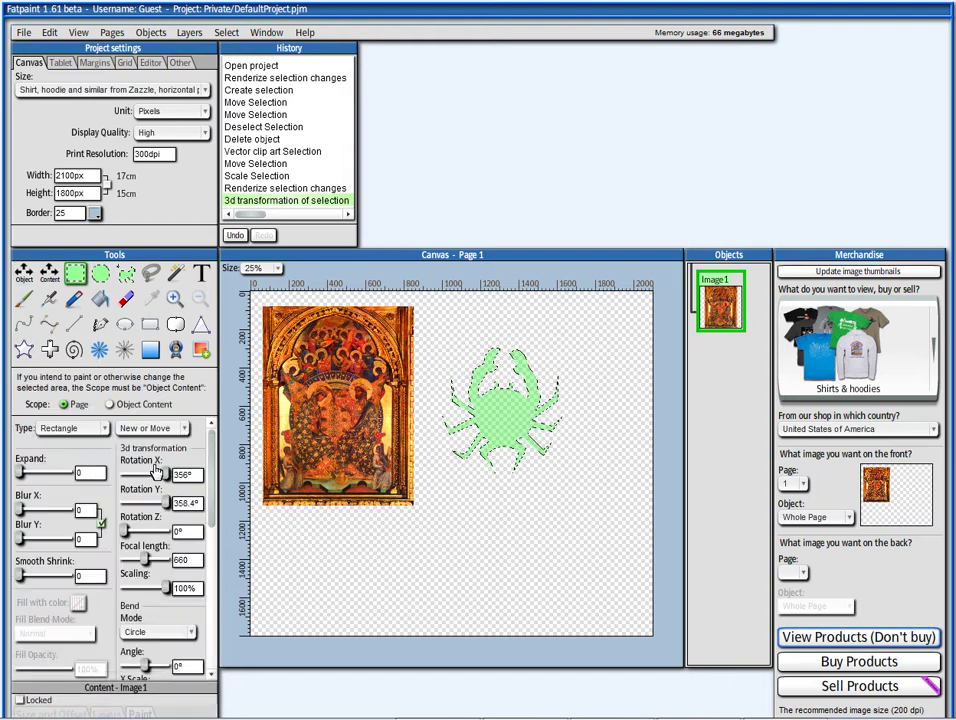
drag(167, 476, 165, 478)
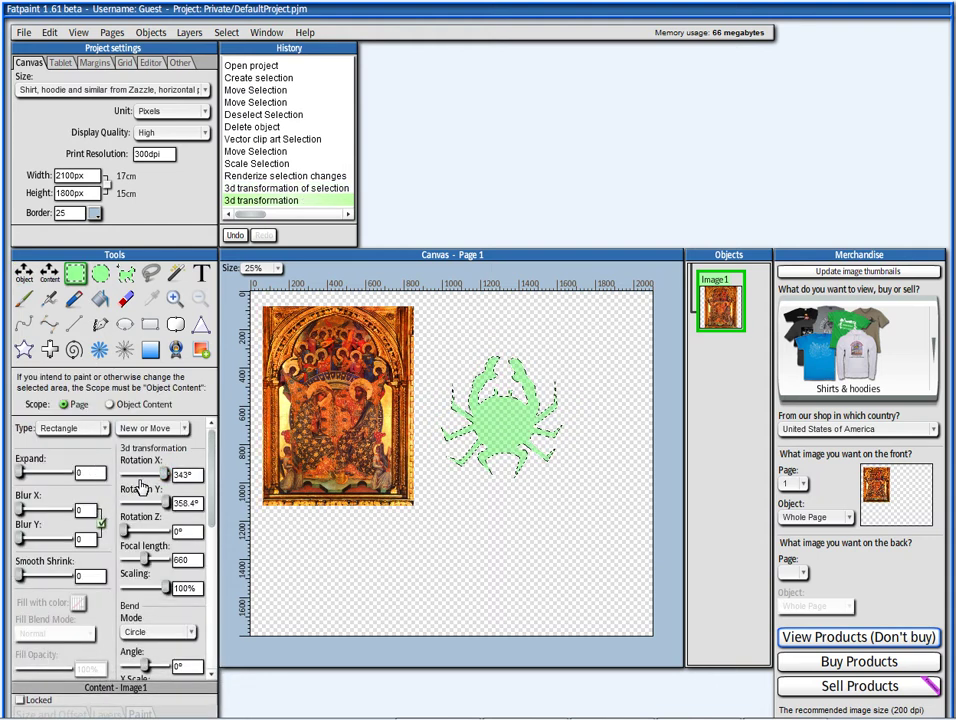
drag(145, 558, 150, 562)
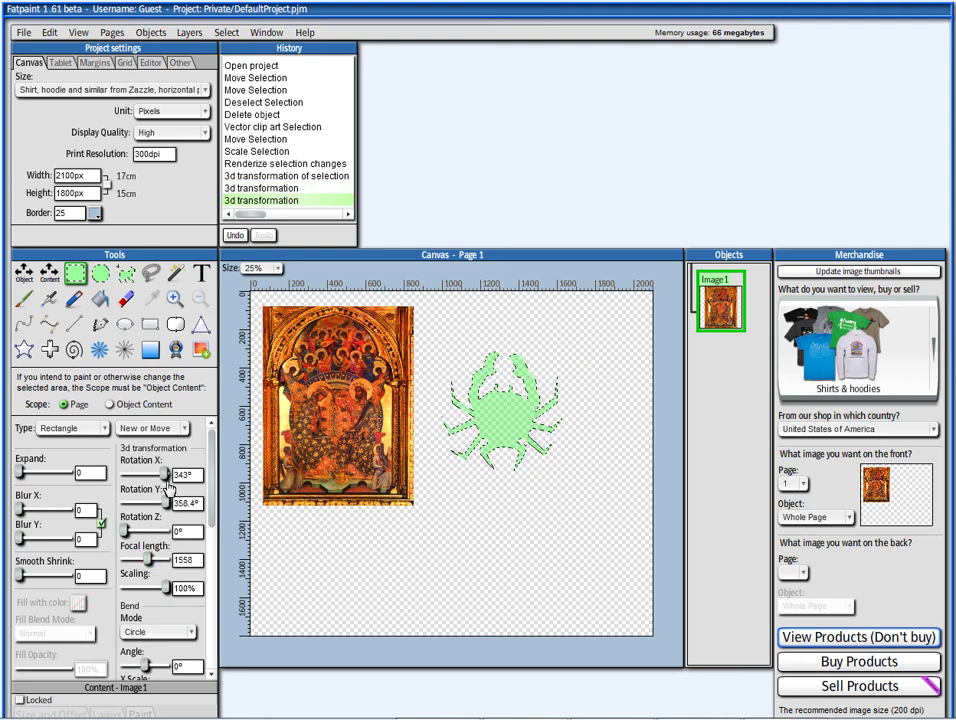
- Reset the crab's X and Y rotation to 0° and move it onto the painting
drag(165, 474, 63, 477)
click(125, 504)
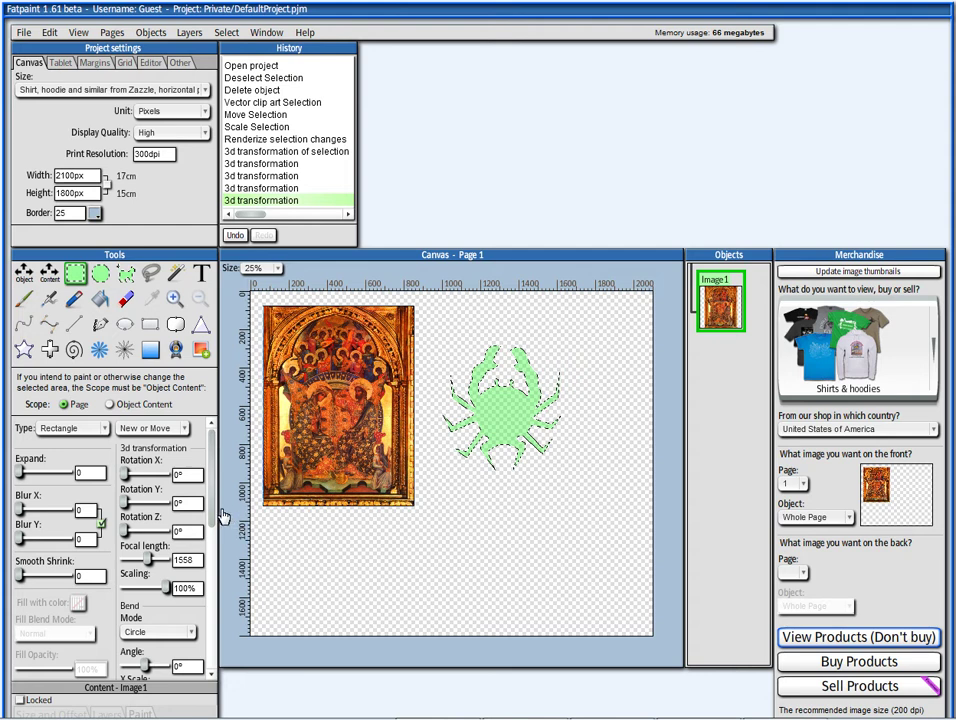
mouse_move(208, 500)
mouse_down()
mouse_move(213, 570)
mouse_move(230, 501)
mouse_up()
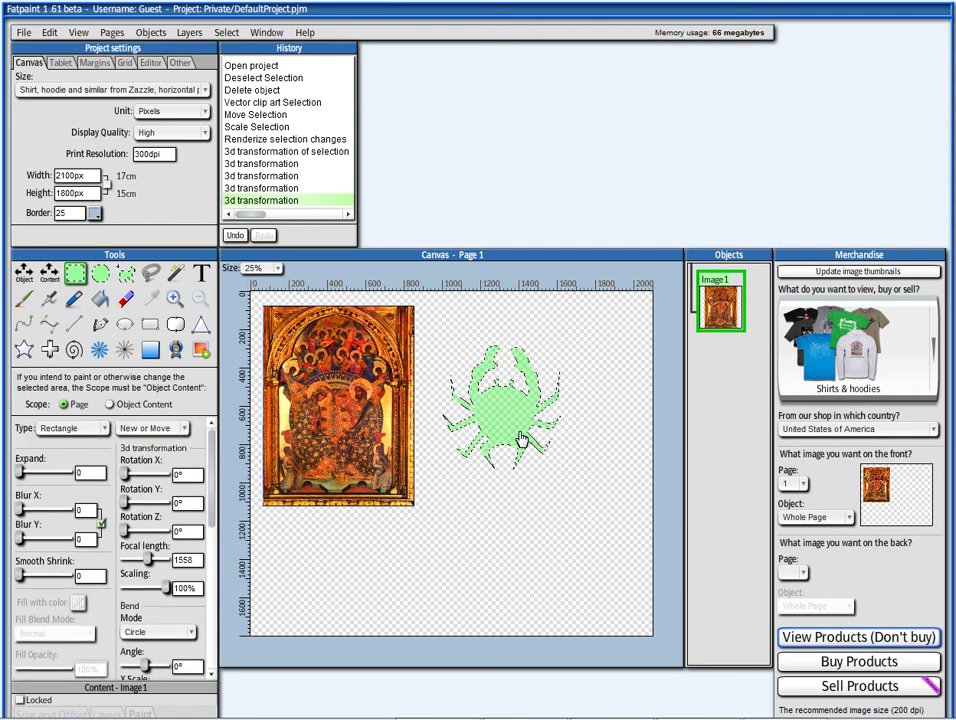
mouse_move(535, 428)
mouse_down()
mouse_move(360, 425)
mouse_move(367, 433)
mouse_move(358, 434)
mouse_up()
click(412, 398)
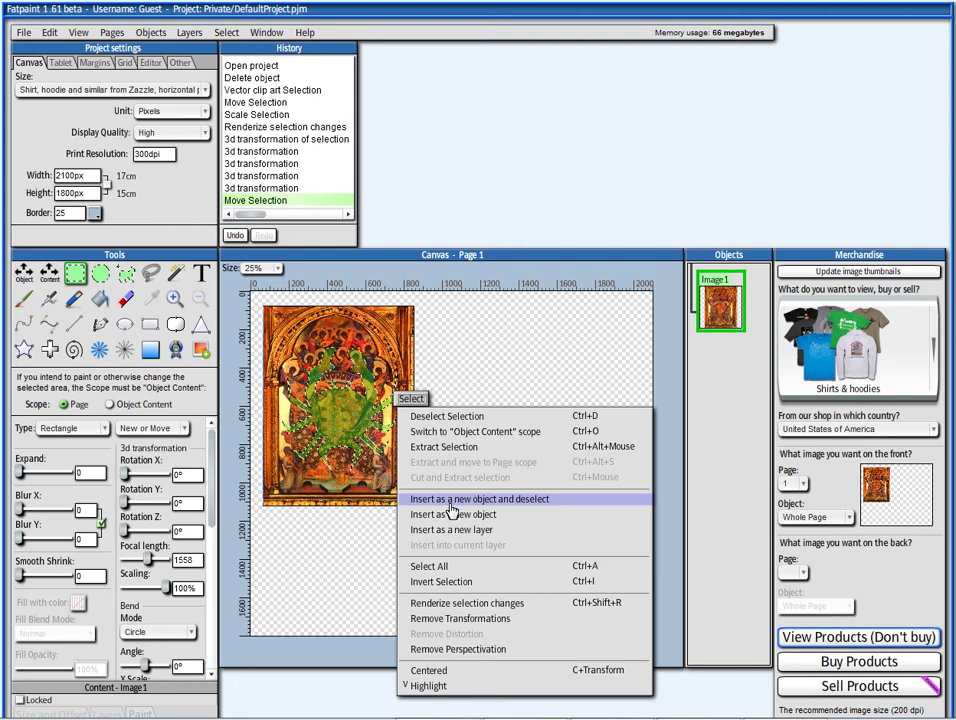
- Insert the crab area as new object Image2, undoing a stray rectangular selection
click(451, 516)
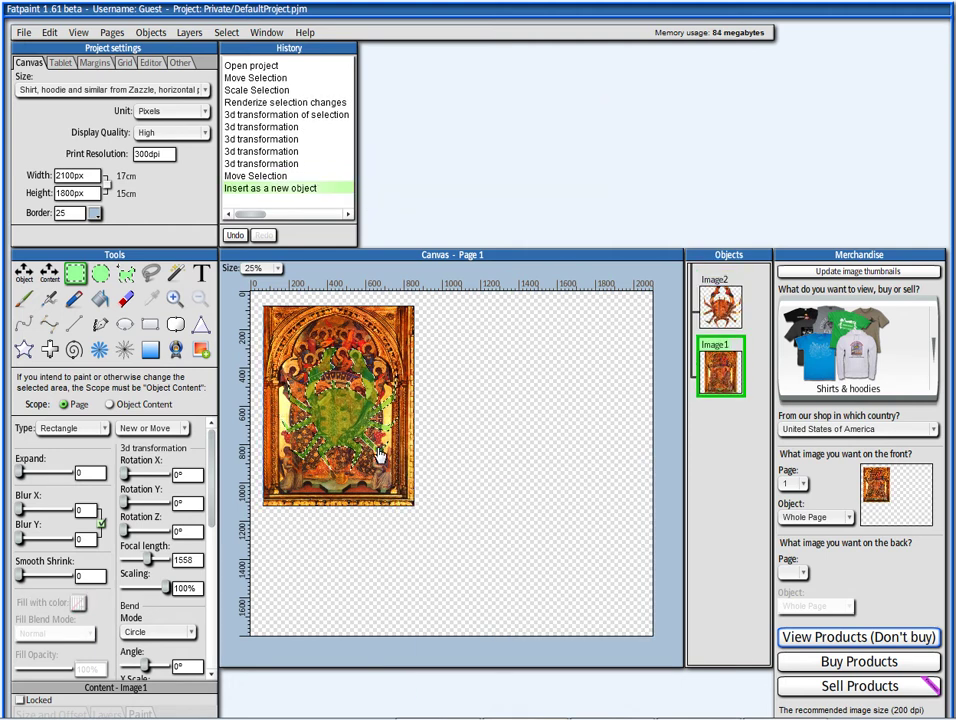
click(719, 314)
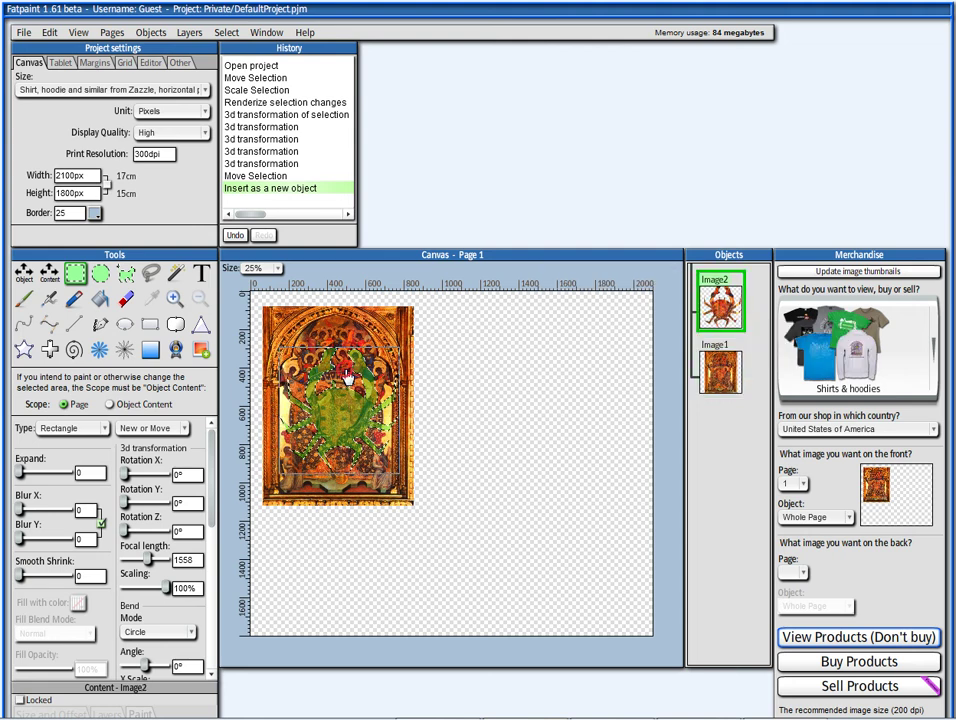
click(367, 410)
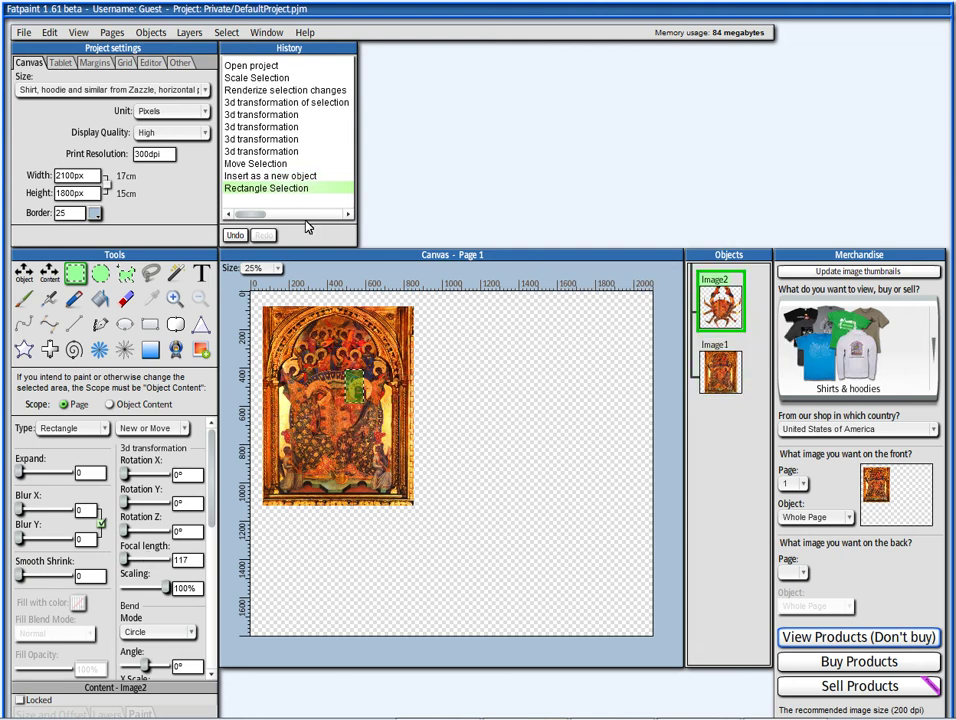
click(284, 177)
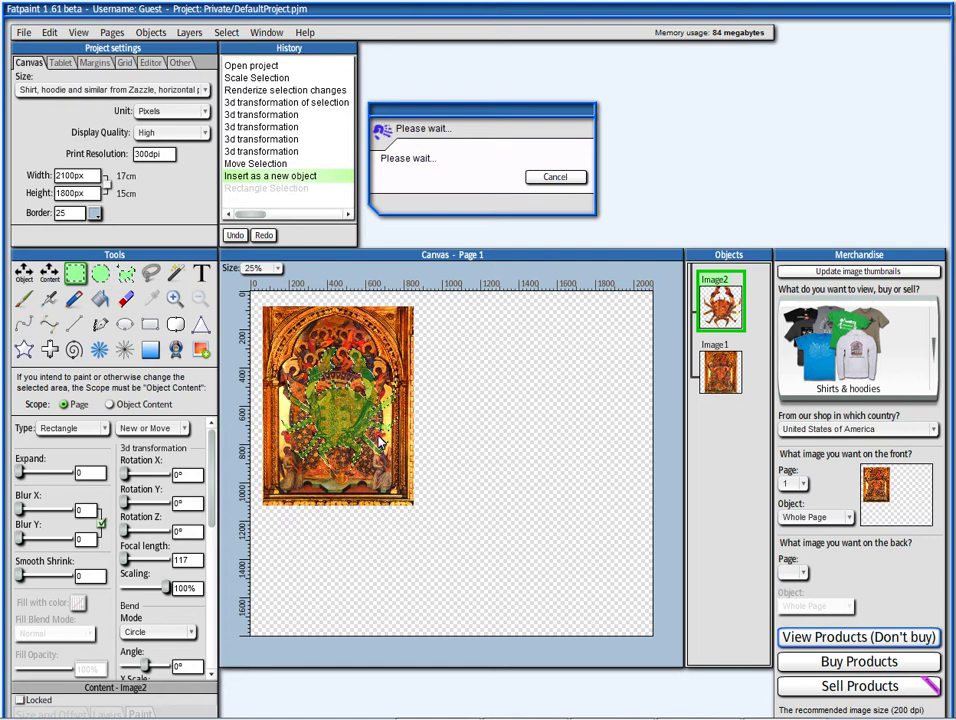
click(22, 274)
mouse_move(390, 385)
mouse_down()
mouse_move(461, 379)
mouse_move(369, 325)
mouse_move(363, 364)
mouse_up()
- Move the crab selection aside, reposition the painting, and bring the crab back over it
drag(350, 425, 525, 439)
click(741, 300)
click(300, 475)
drag(340, 478, 348, 448)
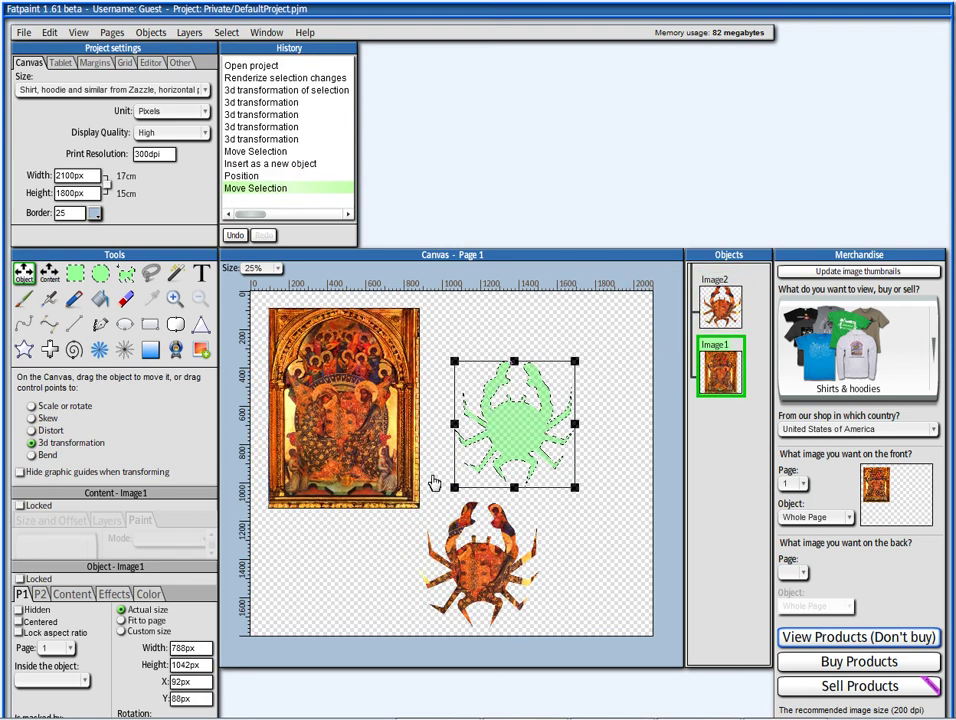
mouse_move(505, 470)
mouse_down()
mouse_move(397, 455)
mouse_move(310, 425)
mouse_move(331, 376)
mouse_move(338, 433)
mouse_up()
click(340, 428)
- Extract another crab copy of the painting and move it to the upper right
right_click(381, 384)
click(432, 492)
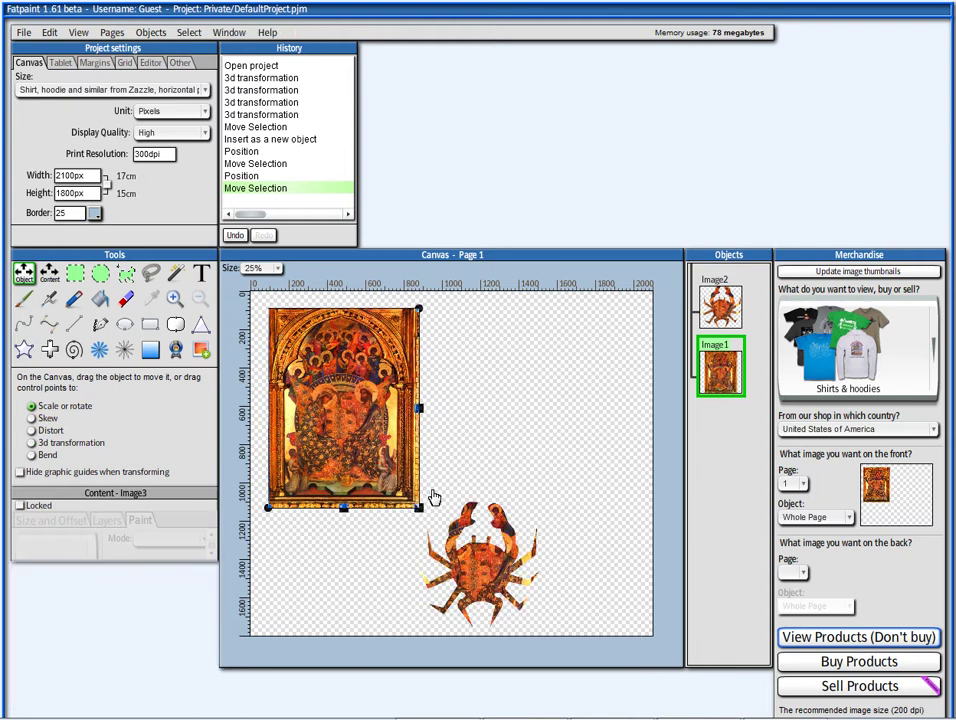
drag(345, 415, 570, 398)
- Delete both crab copies so only the painting object remains
drag(493, 567, 540, 546)
right_click(546, 542)
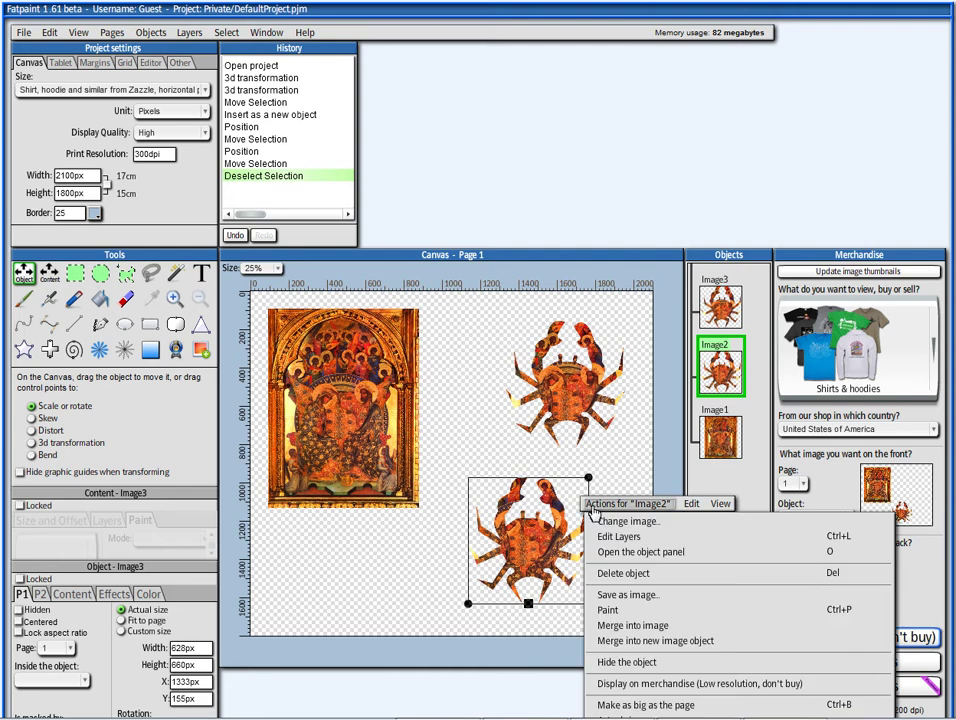
click(623, 573)
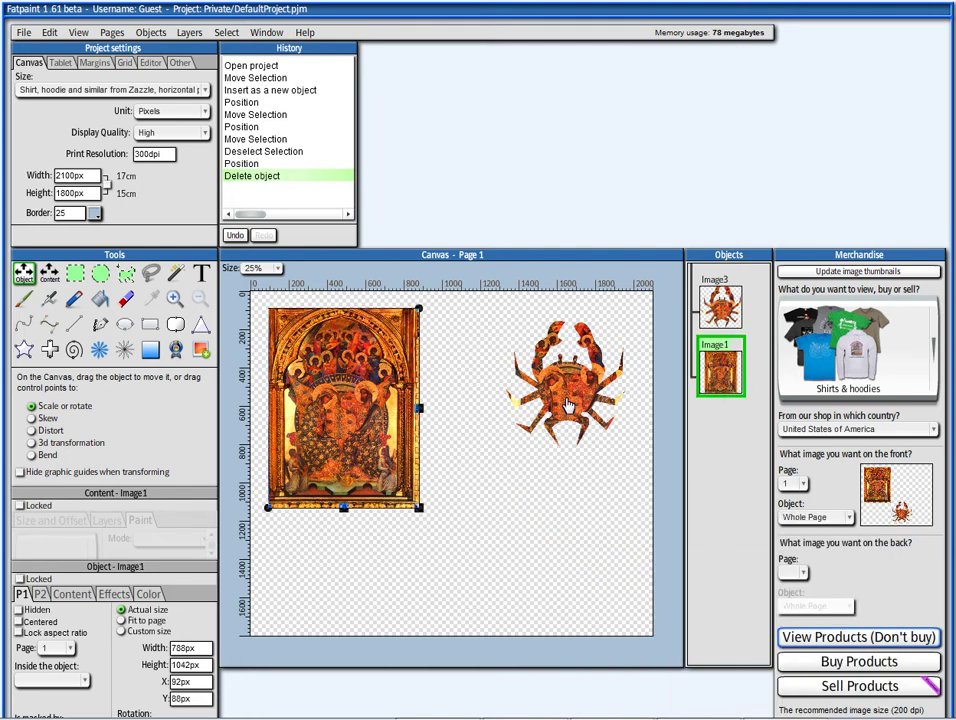
right_click(615, 370)
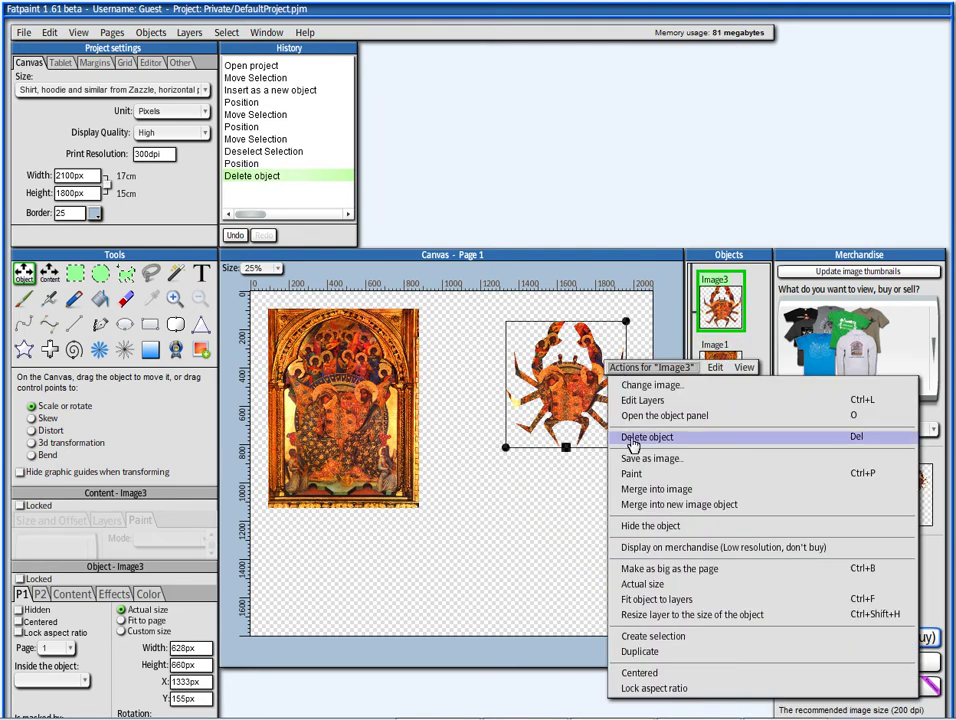
click(632, 437)
click(105, 279)
- Draw an ellipse selection over the painting with its Blur X/Y edge set to 55
click(100, 272)
drag(294, 360, 413, 484)
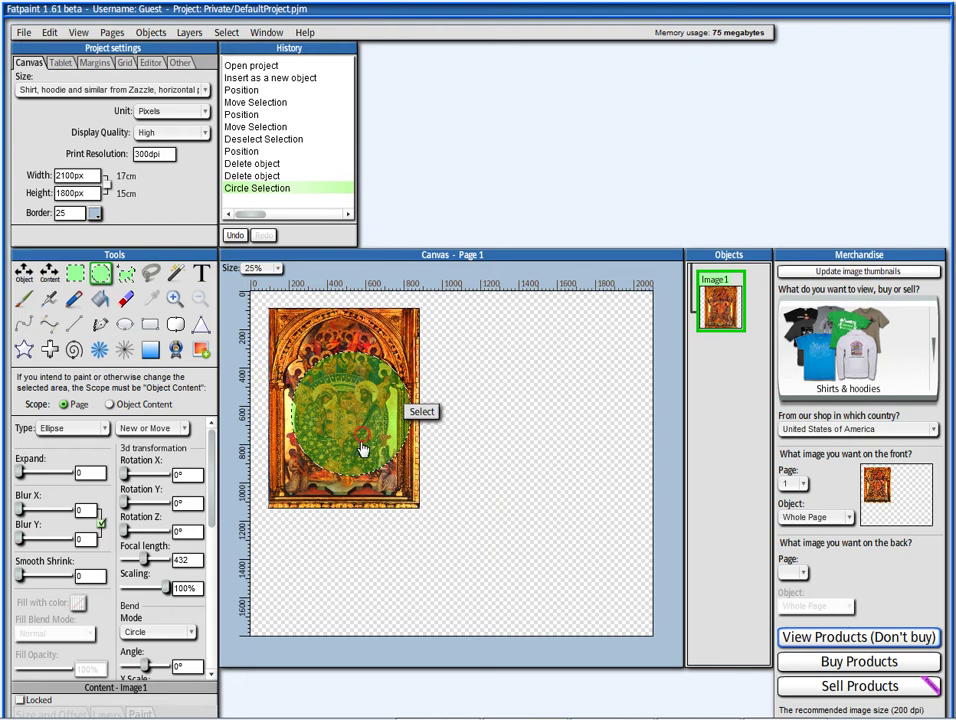
drag(360, 440, 362, 443)
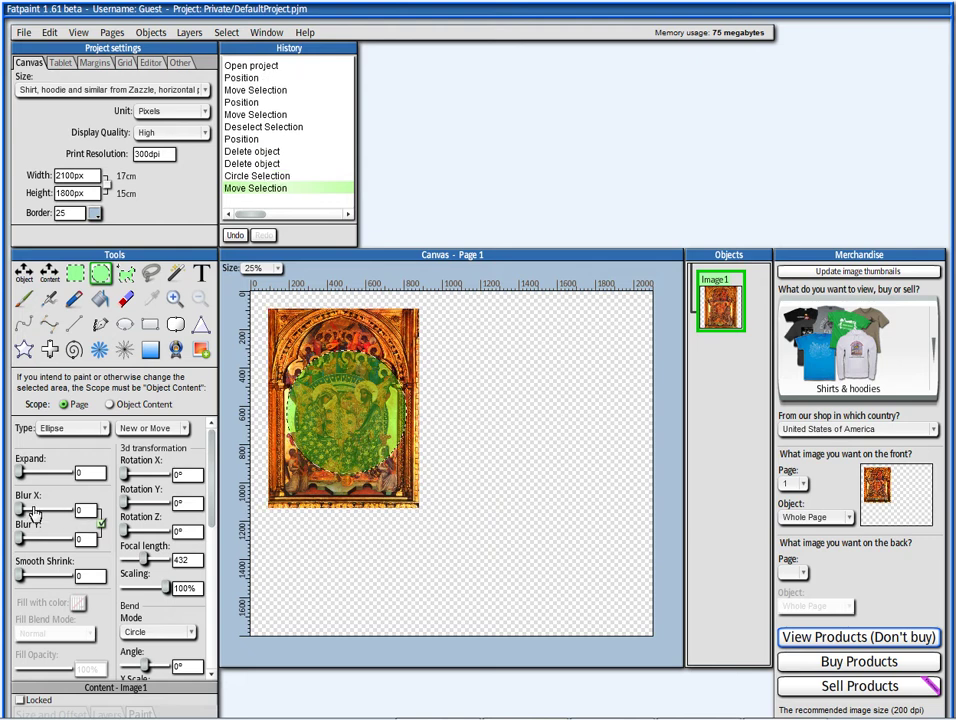
drag(18, 511, 30, 511)
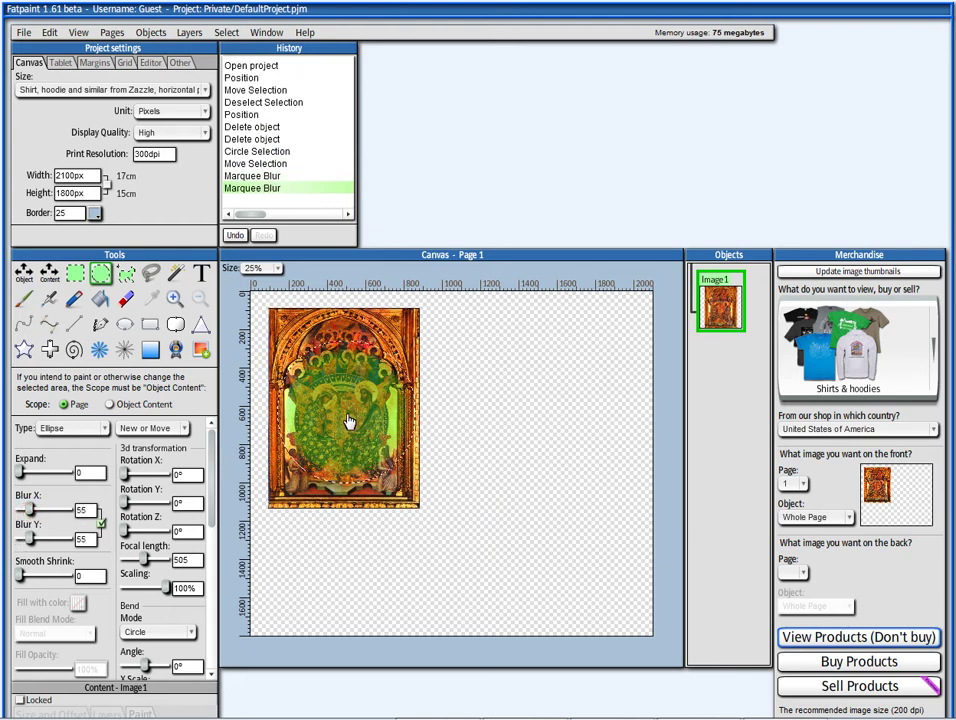
- Insert the blurred circle as a new object and move it, then revert to Circle Selection
click(403, 381)
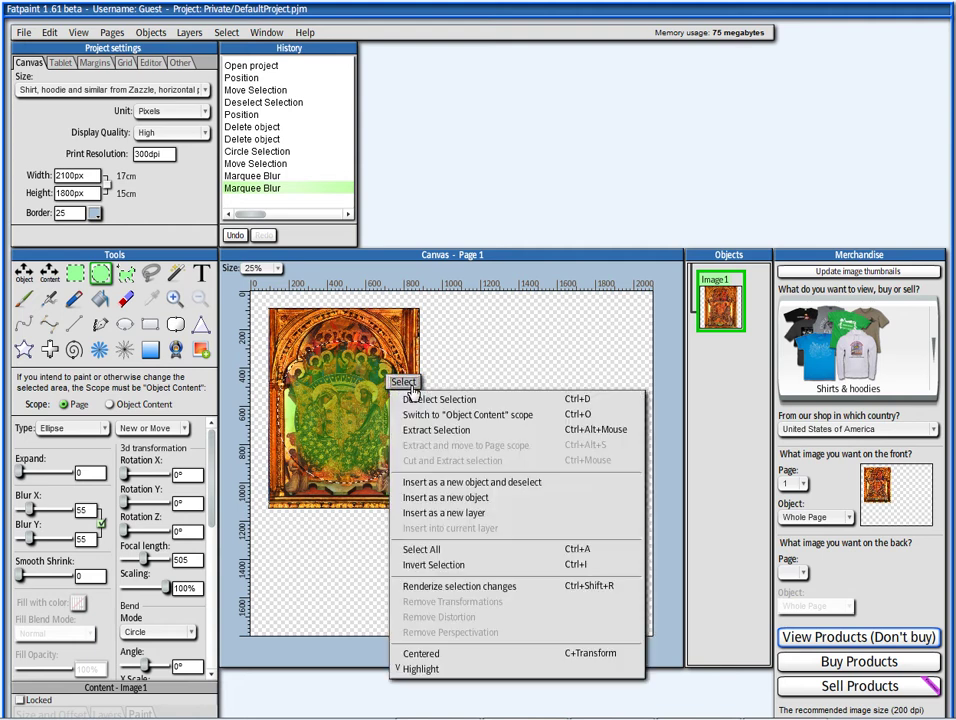
click(453, 484)
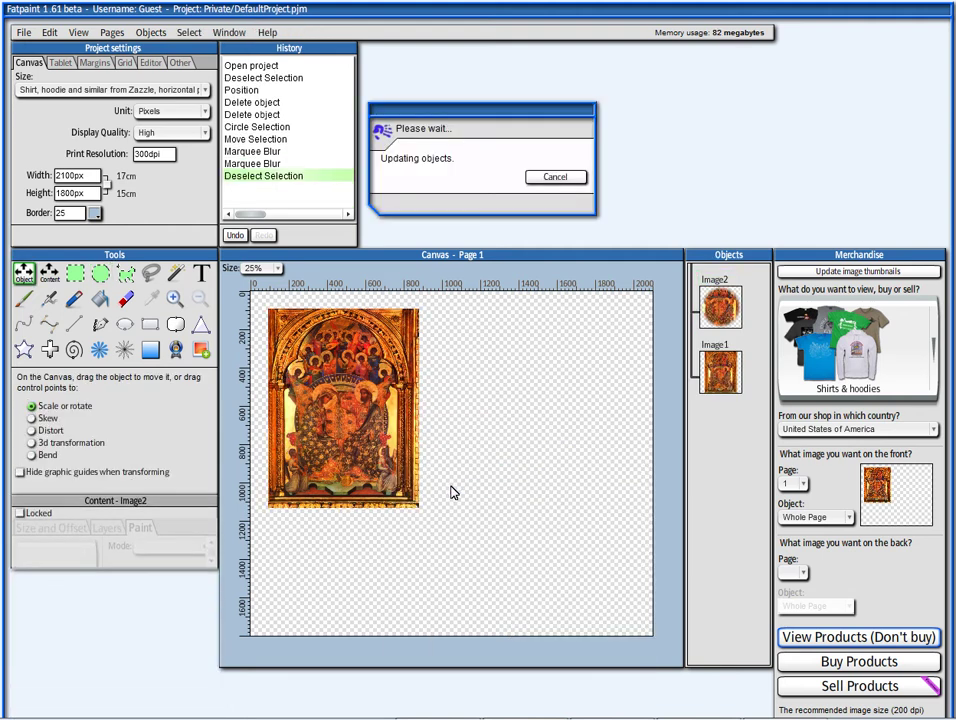
drag(361, 428, 556, 392)
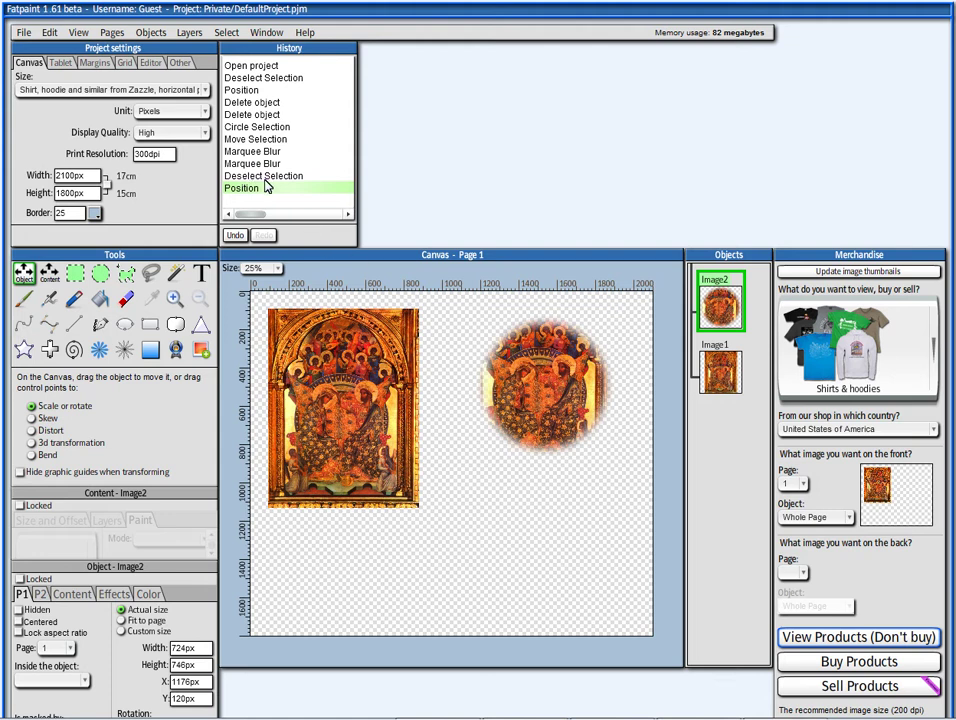
click(258, 129)
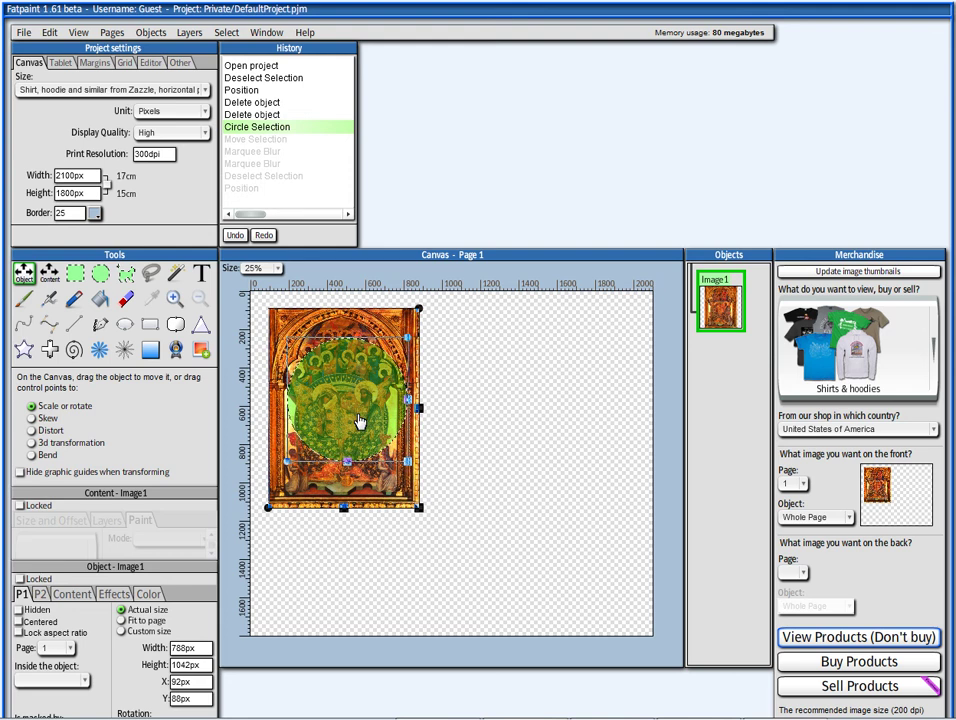
- Nudge the circle selection and set its Scope to Object Content
click(358, 421)
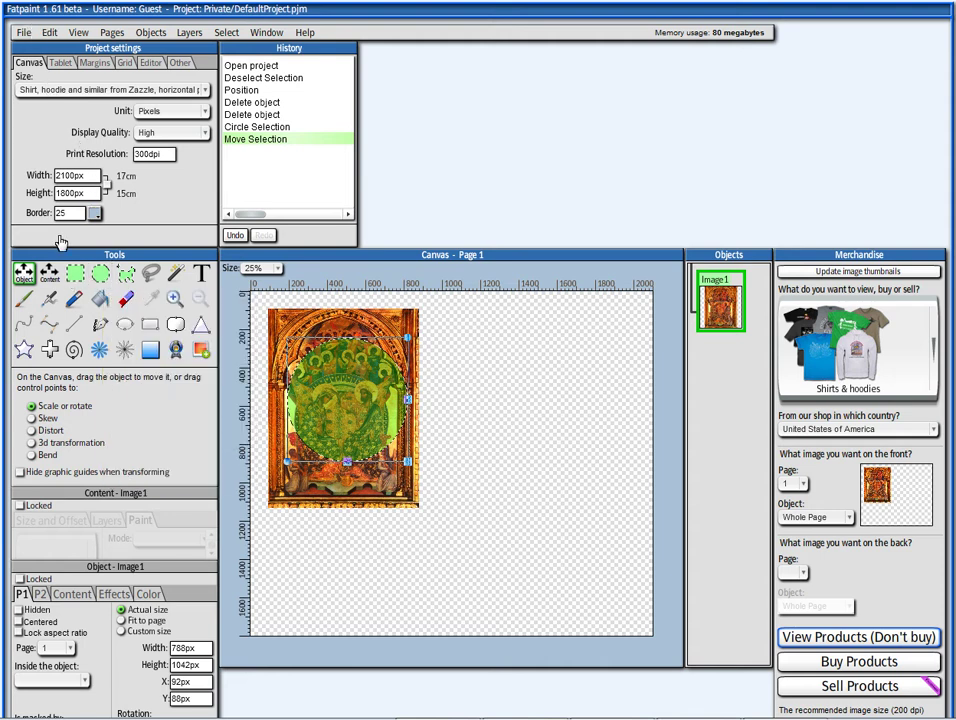
click(100, 273)
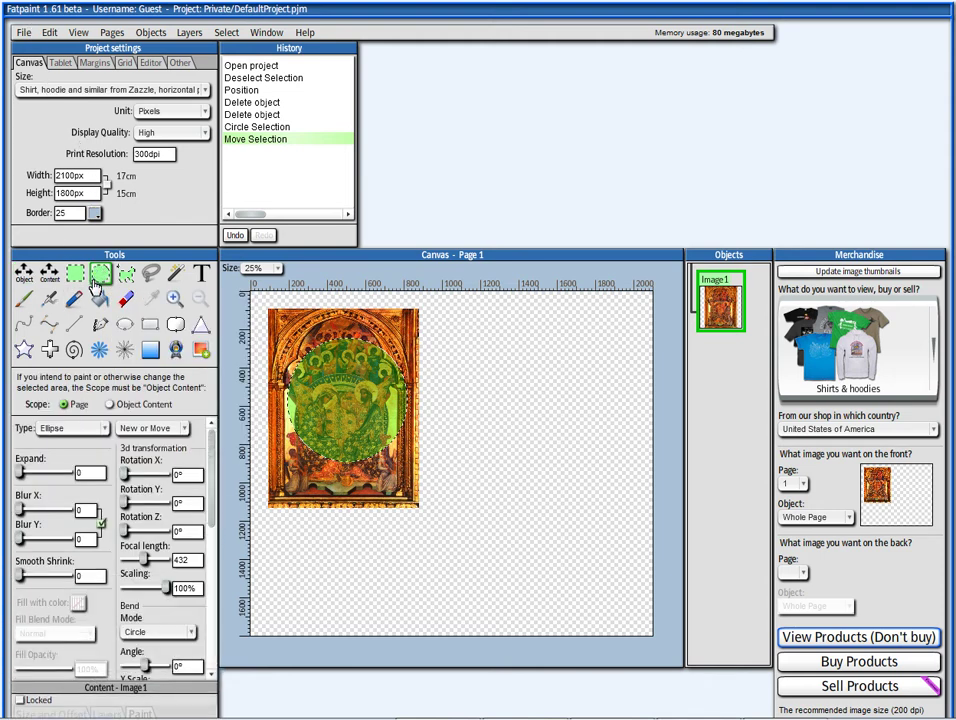
click(133, 406)
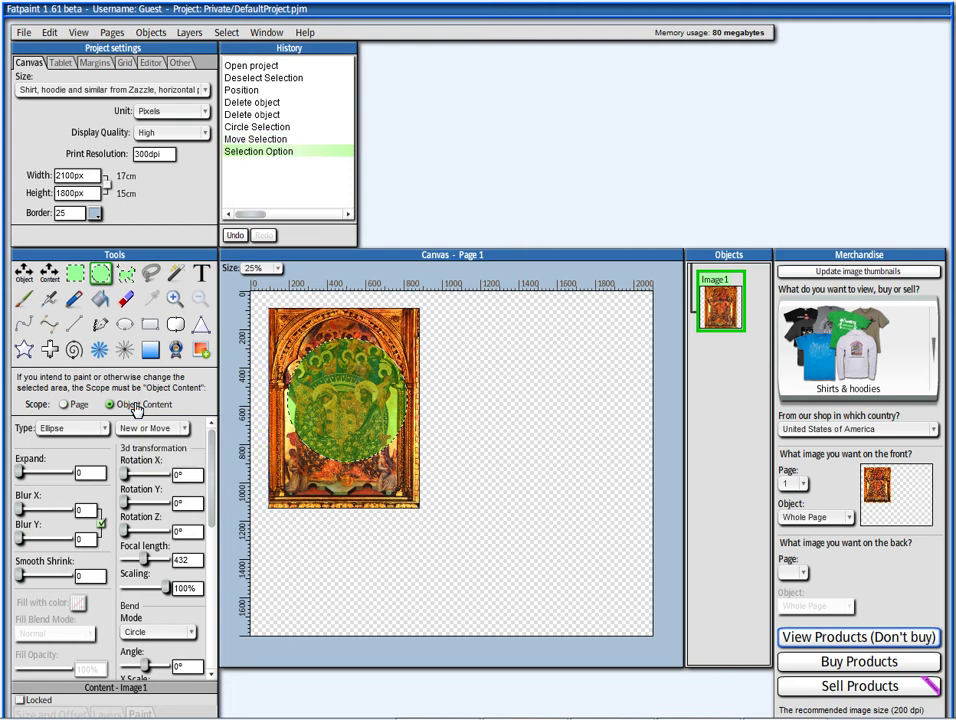
click(396, 367)
click(338, 400)
- Erase the circular area via Edit > Erase Selection, undo it, redo with Ctrl+Y, and undo again
click(48, 32)
click(84, 87)
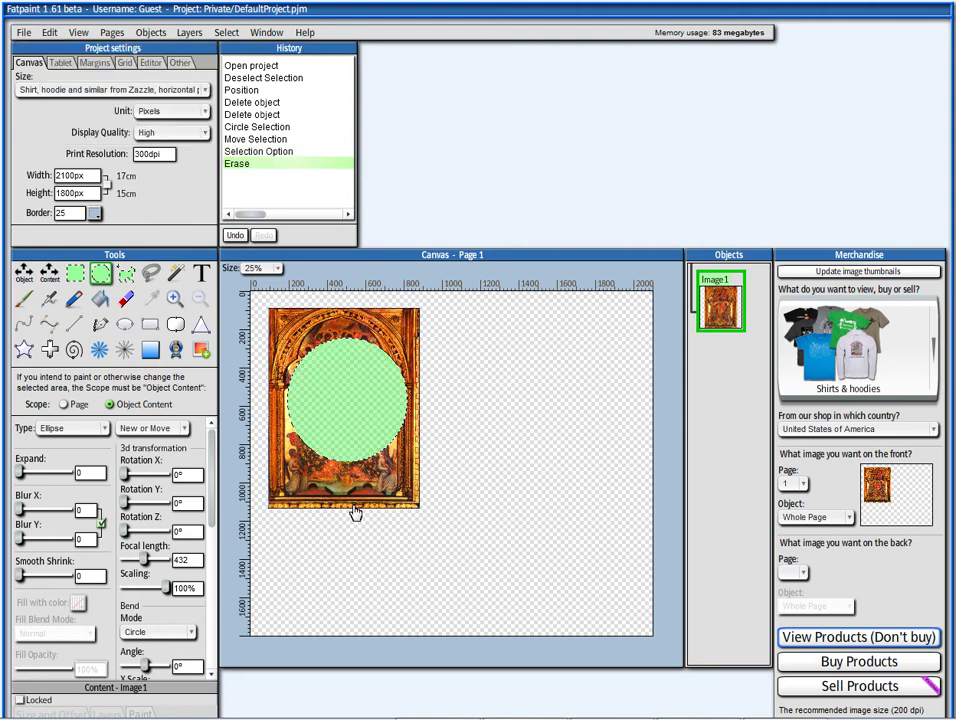
click(258, 152)
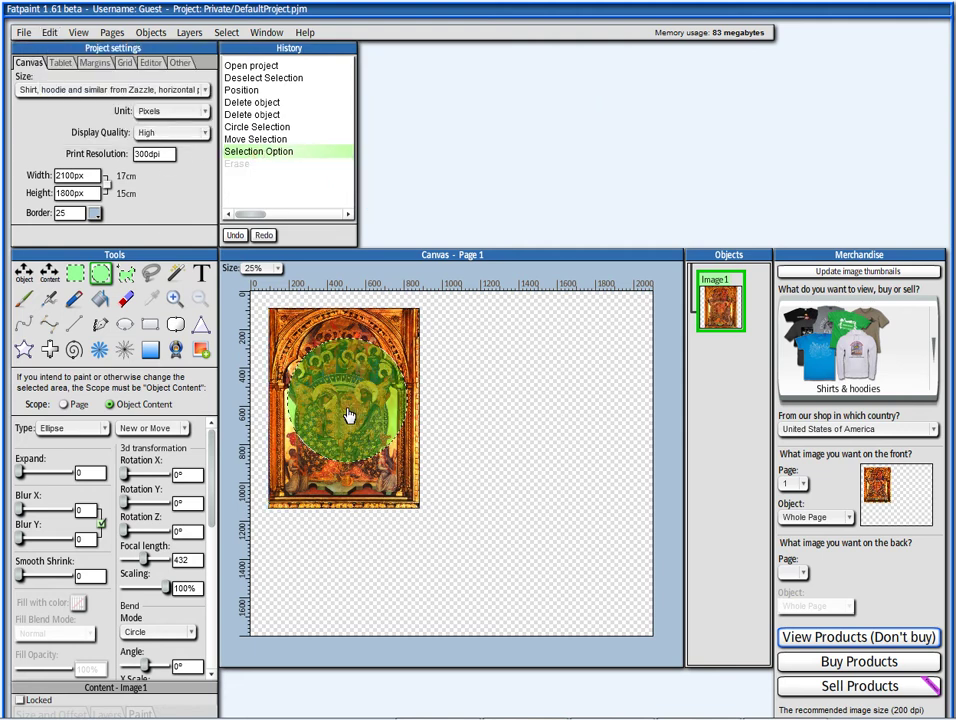
key(ctrl+y)
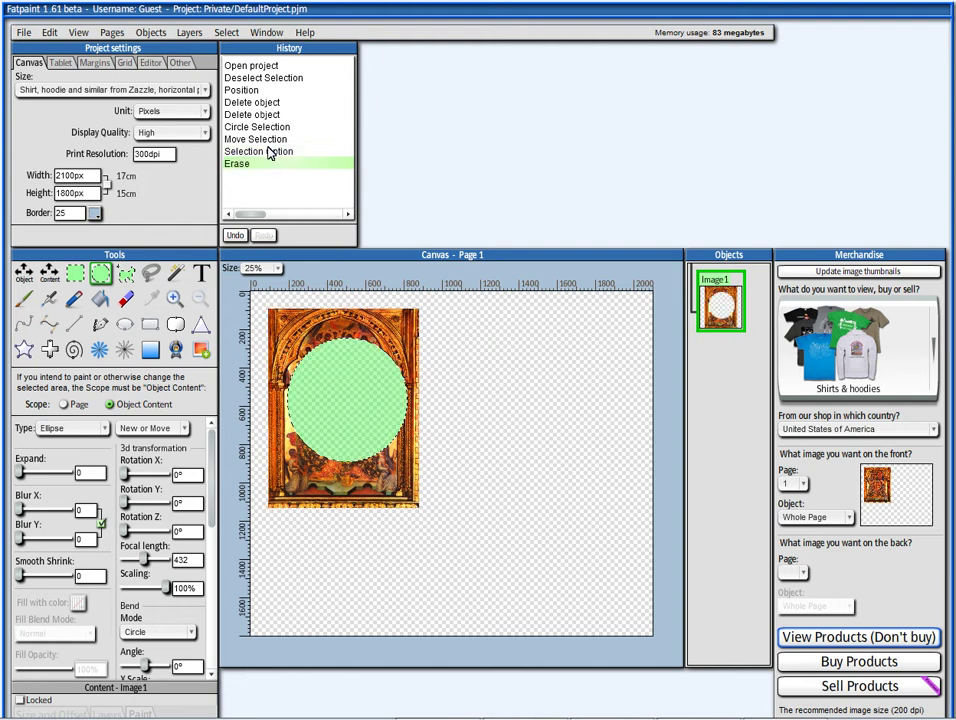
click(268, 152)
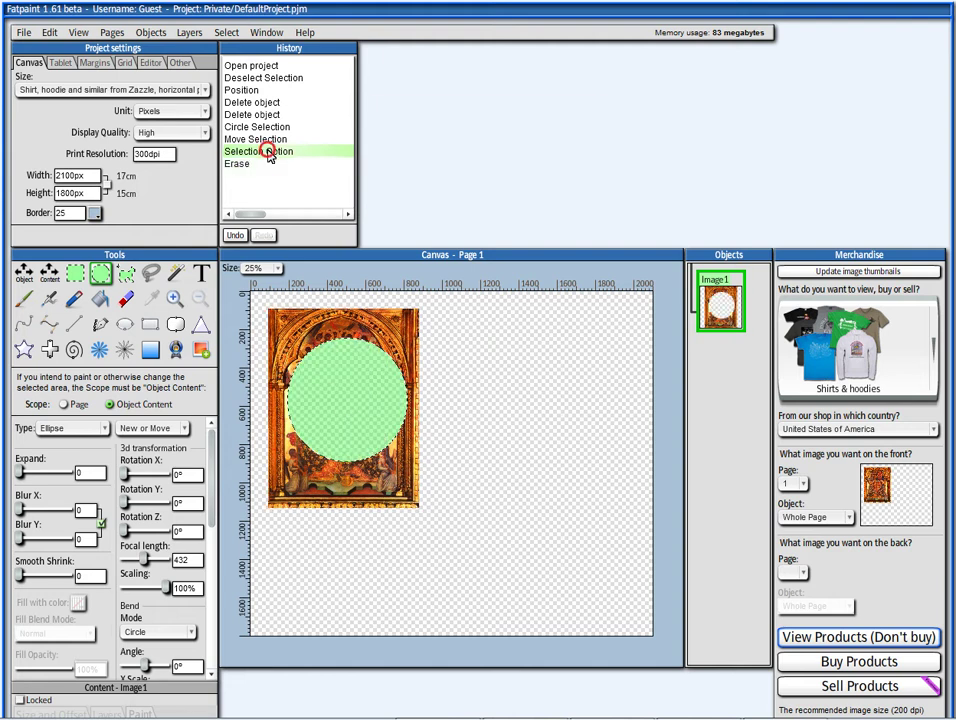
click(353, 417)
click(49, 32)
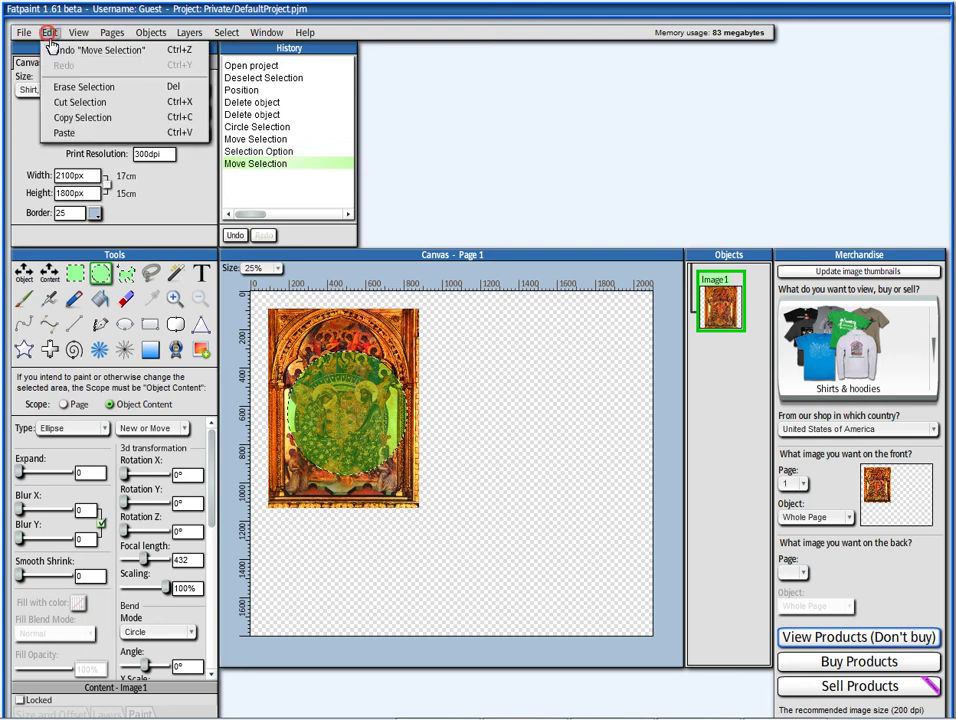
click(78, 117)
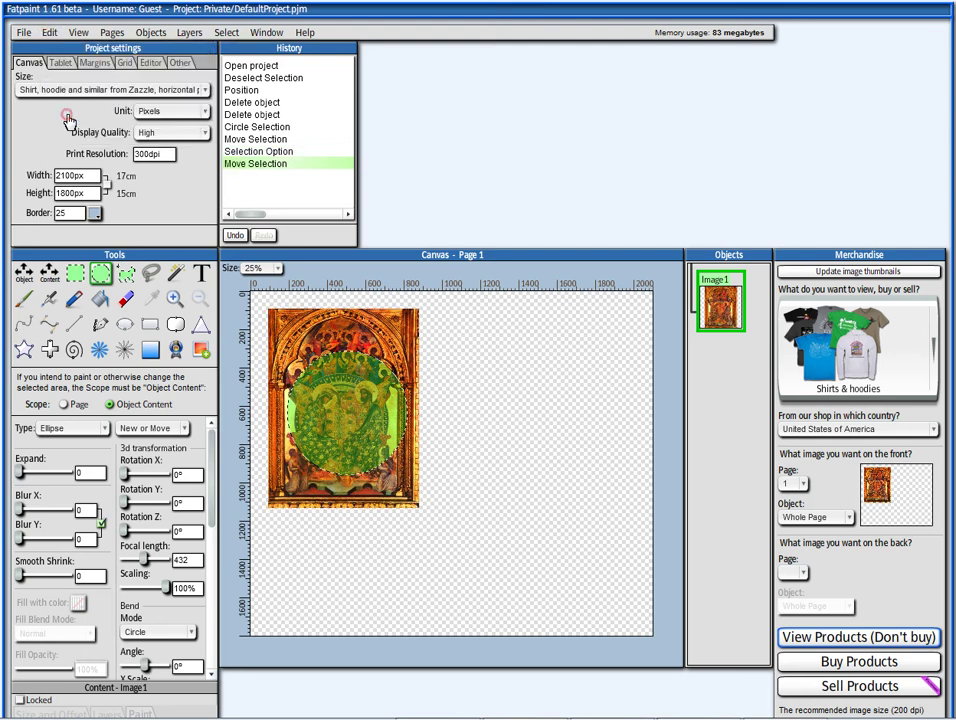
click(48, 32)
click(62, 131)
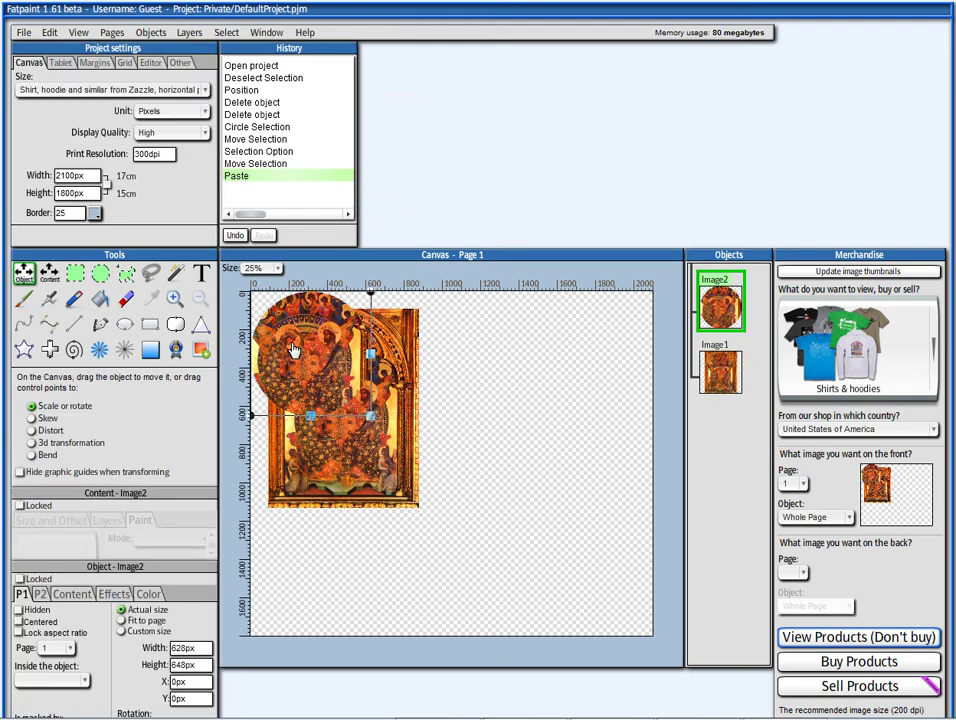
drag(333, 367, 567, 407)
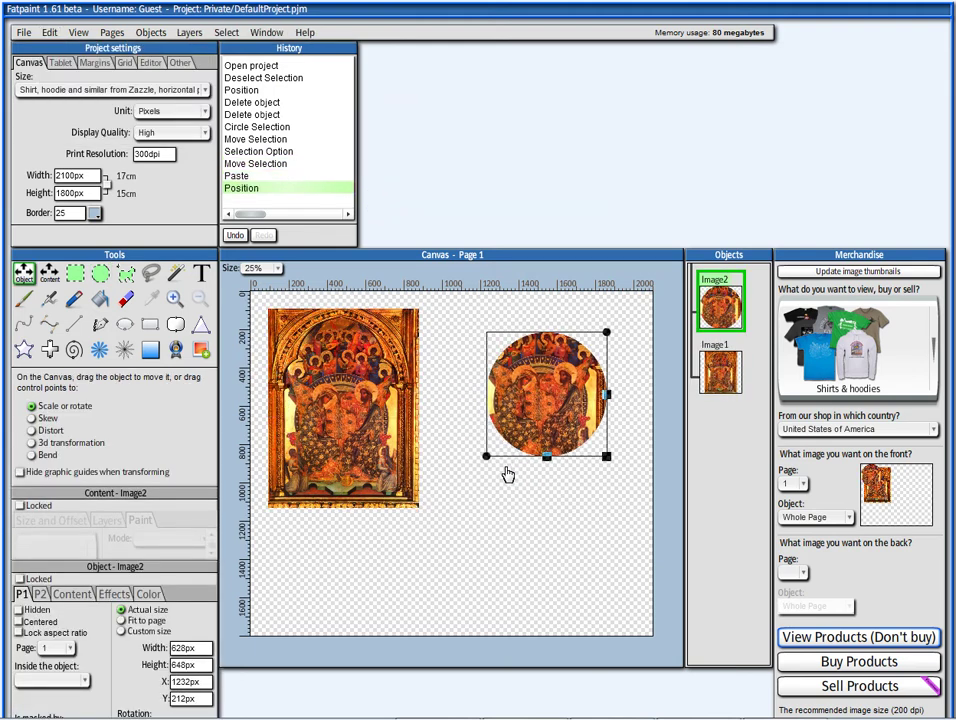
right_click(600, 345)
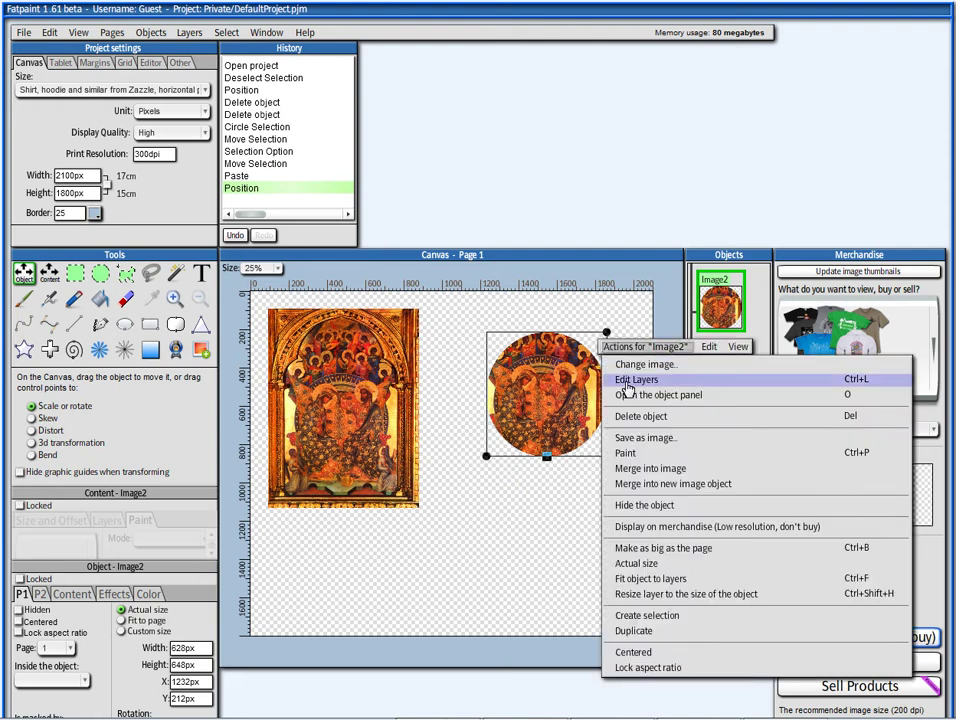
click(636, 416)
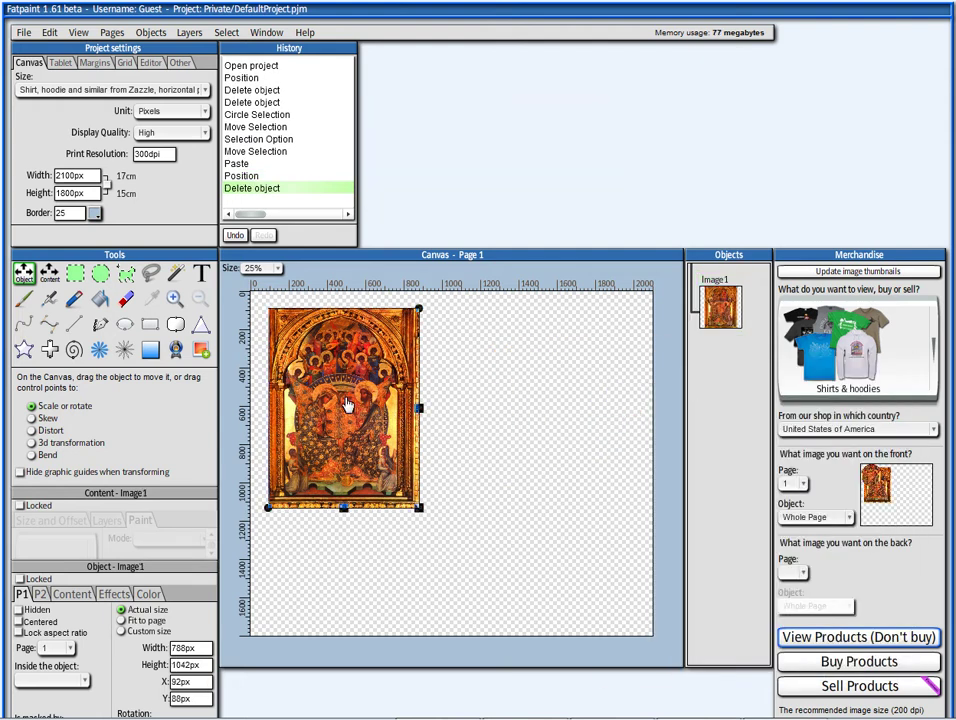
- Draw a circle selection right of the painting and subtract an inner ellipse to make a ring
click(97, 276)
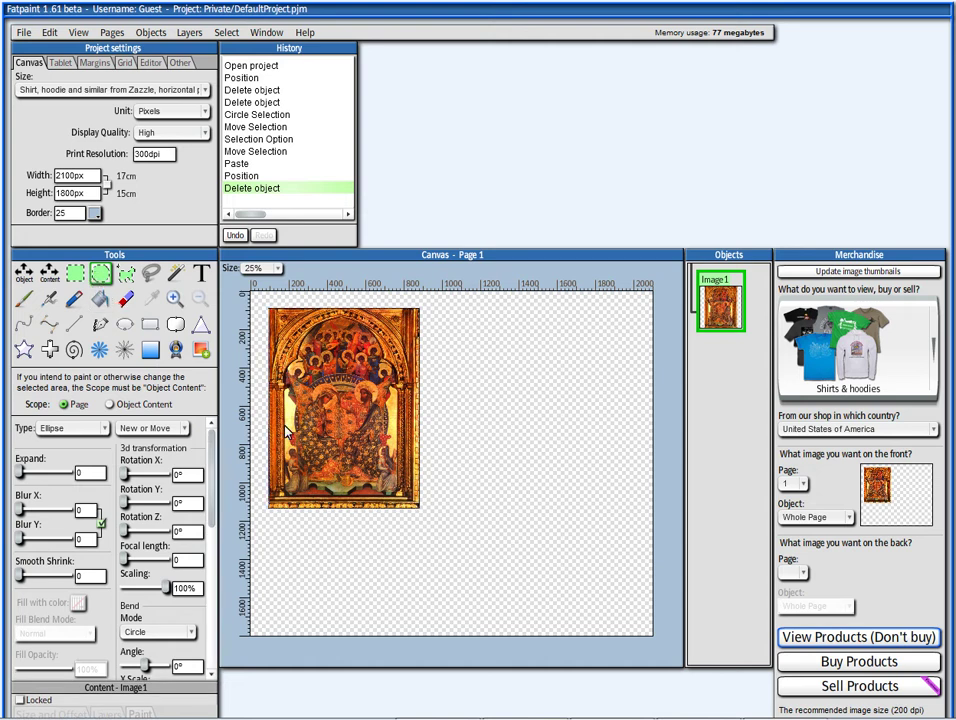
drag(457, 369, 578, 498)
drag(513, 458, 530, 458)
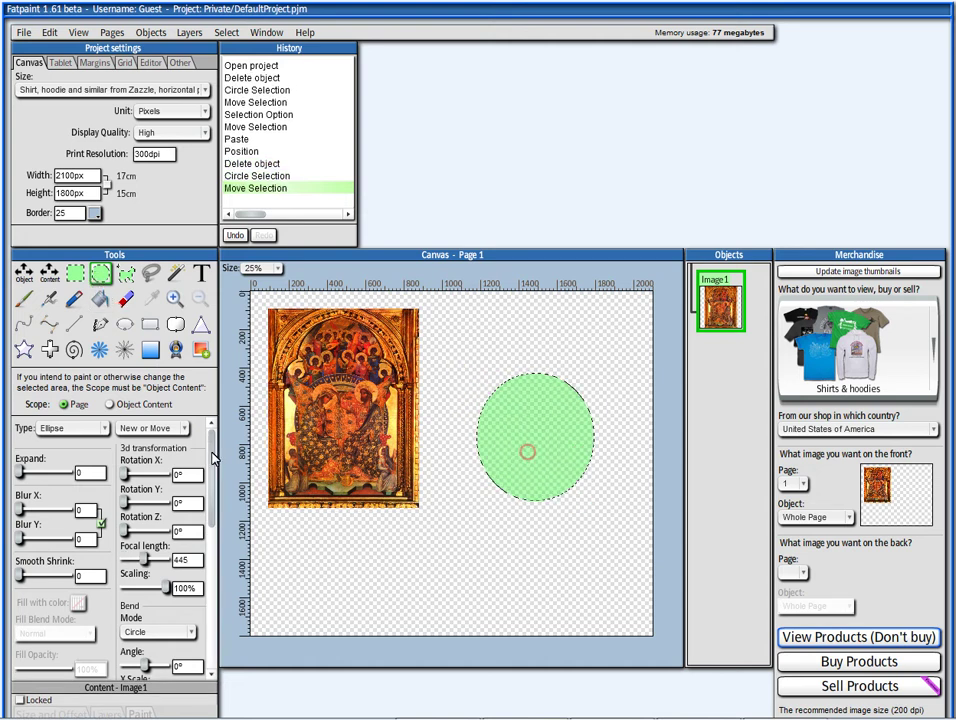
click(161, 433)
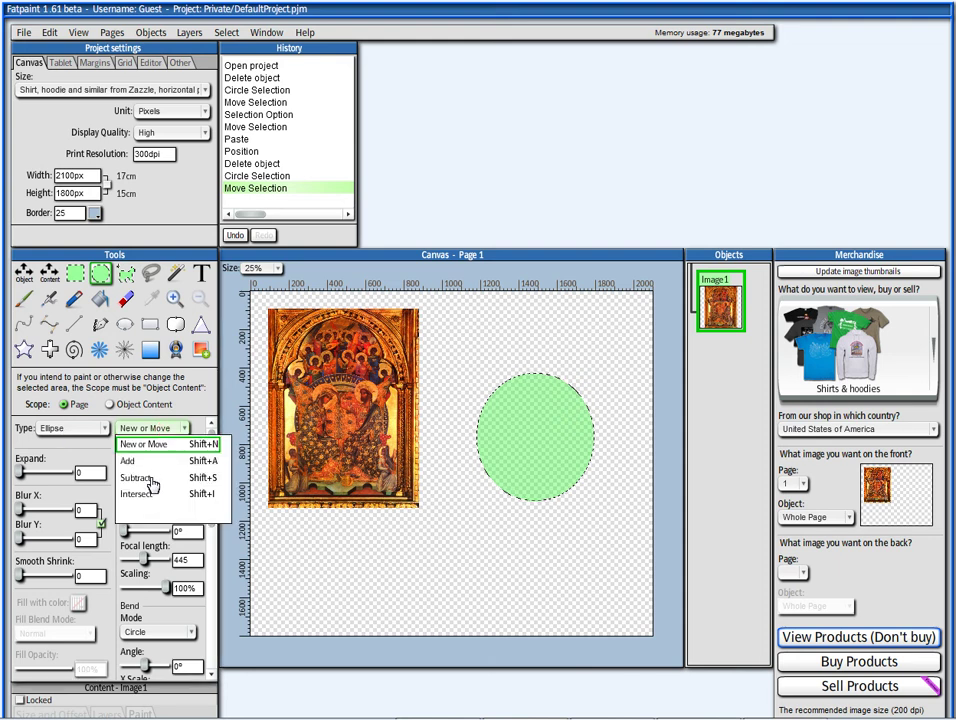
click(161, 430)
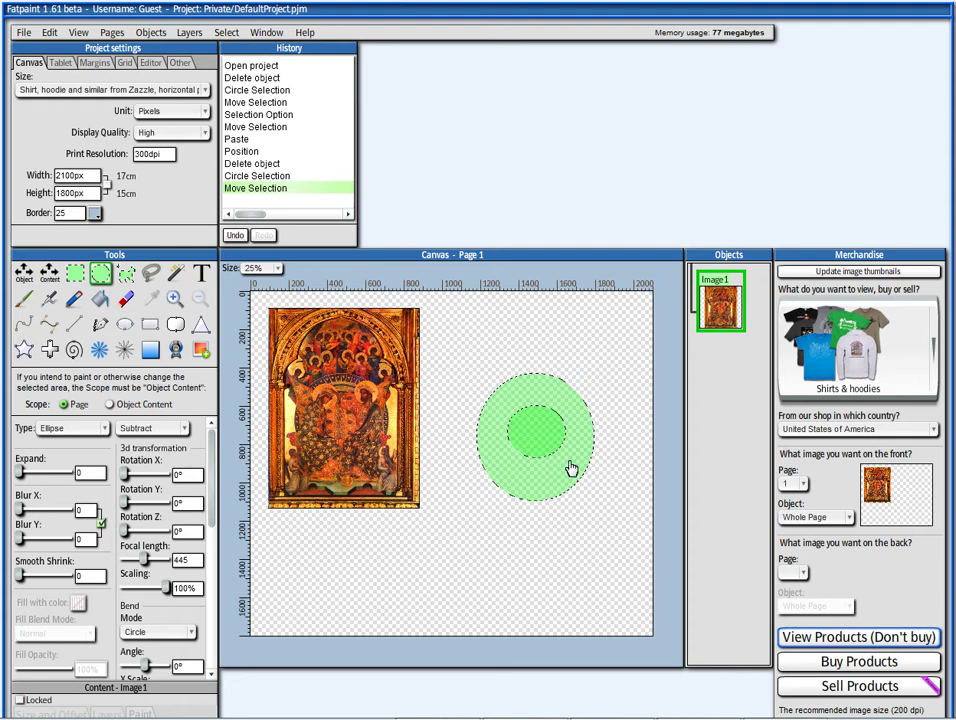
drag(565, 478, 565, 476)
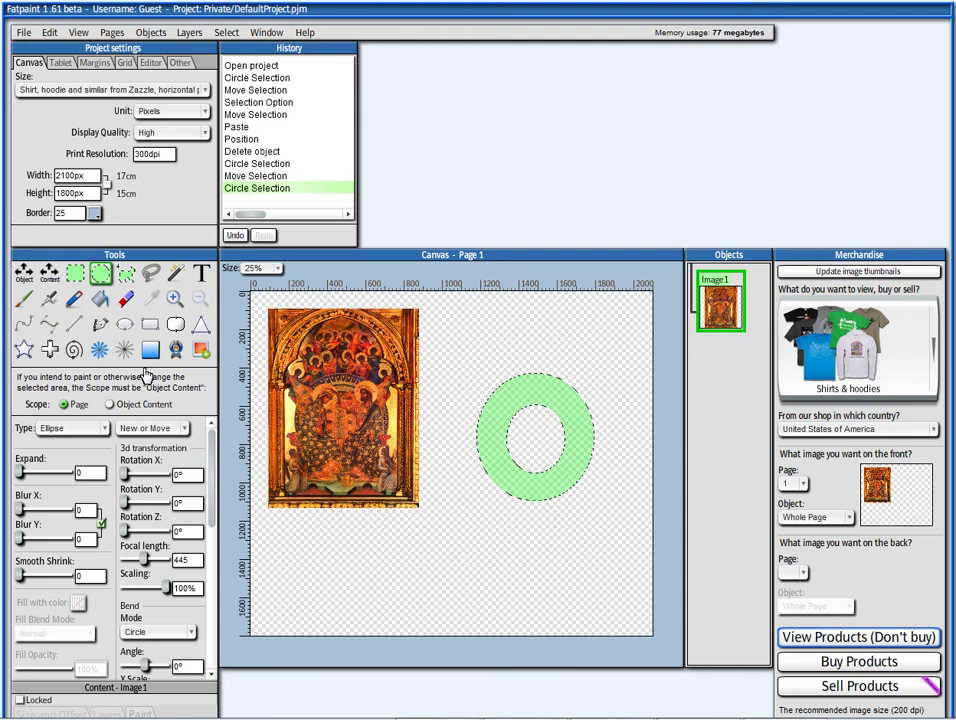
- Add a circle below the ring and a rectangular square above it to the selection
key(shift)
drag(543, 541, 578, 540)
click(75, 273)
key(shift)
drag(543, 325, 598, 393)
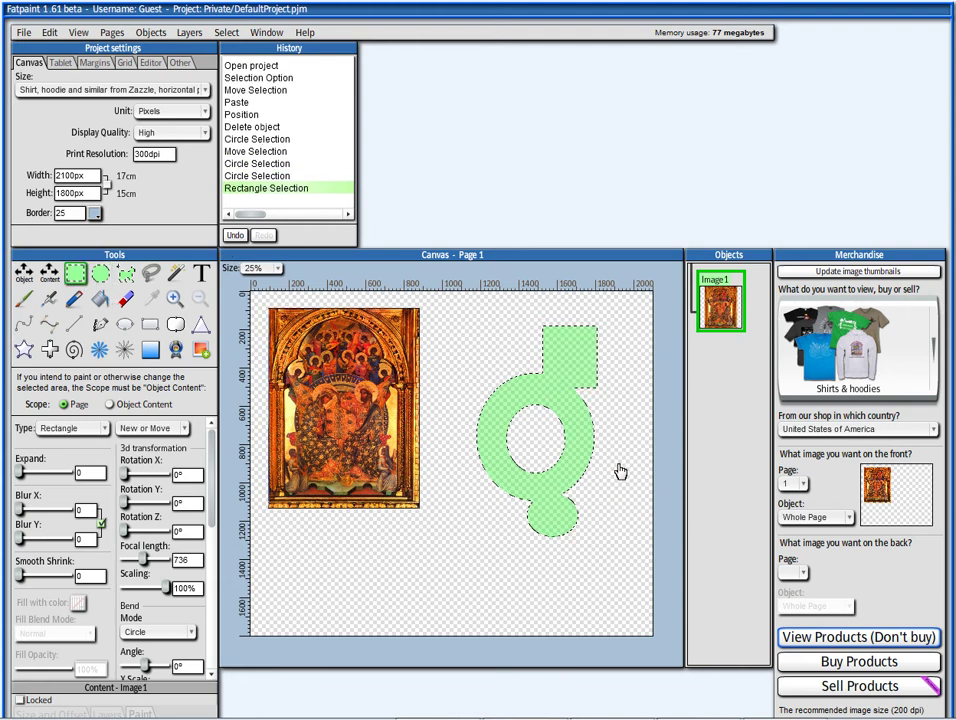
click(125, 276)
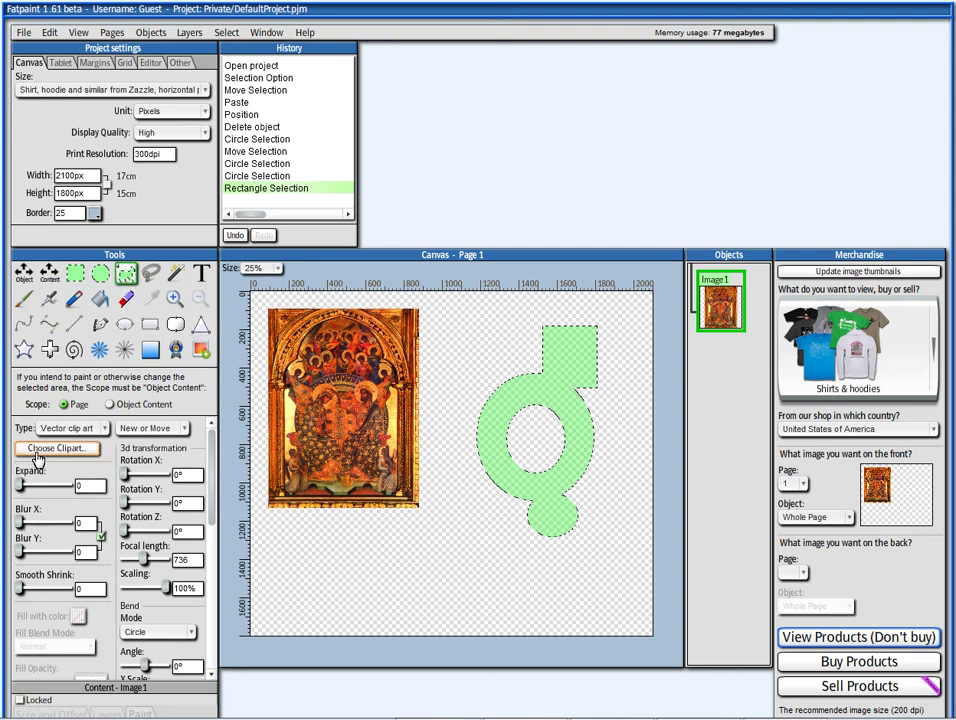
key(shift)
- Add a crab-shaped clip-art area beside the ring and shift the combined selection
drag(633, 494, 649, 563)
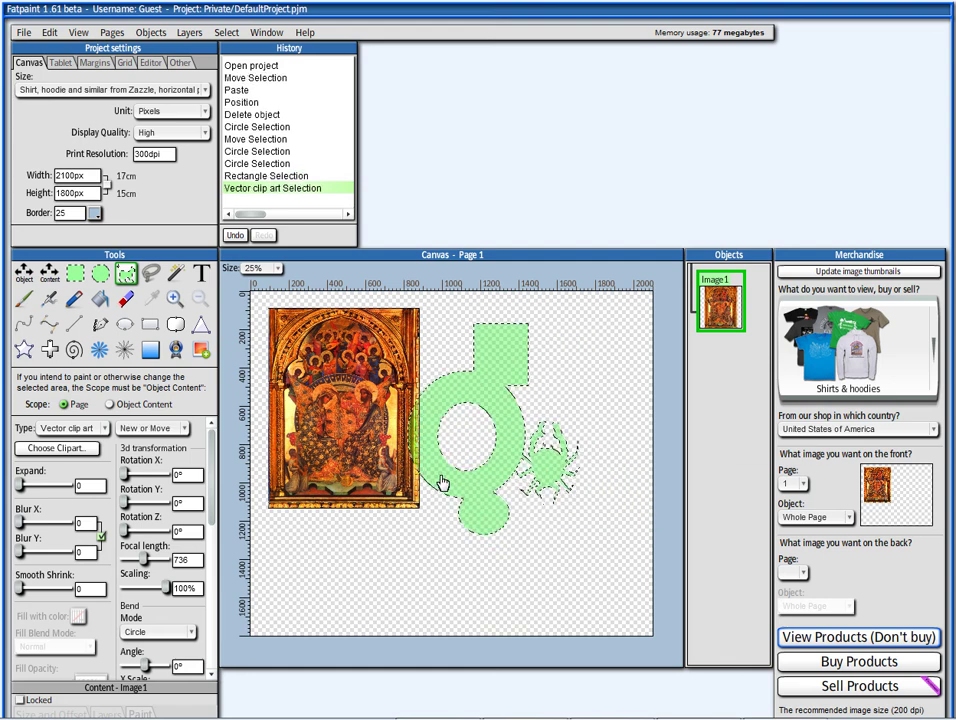
drag(425, 483, 467, 470)
click(26, 274)
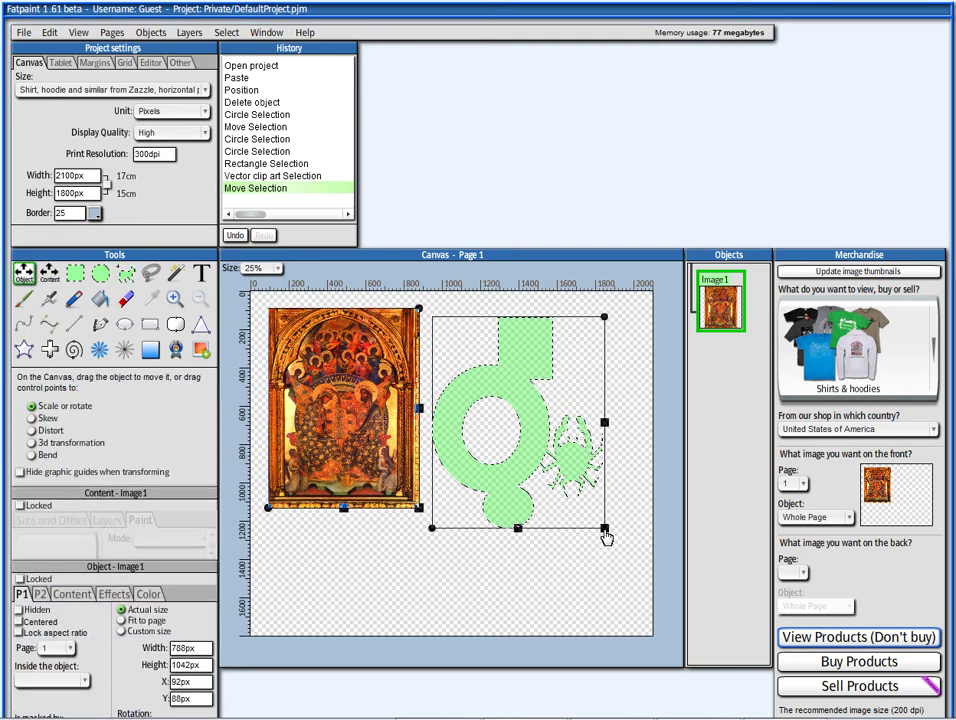
- Shrink, rotate and place the combined ring-square-crab selection over the painting's upper centre
drag(604, 530, 561, 455)
drag(561, 316, 400, 397)
click(400, 397)
drag(370, 493, 363, 472)
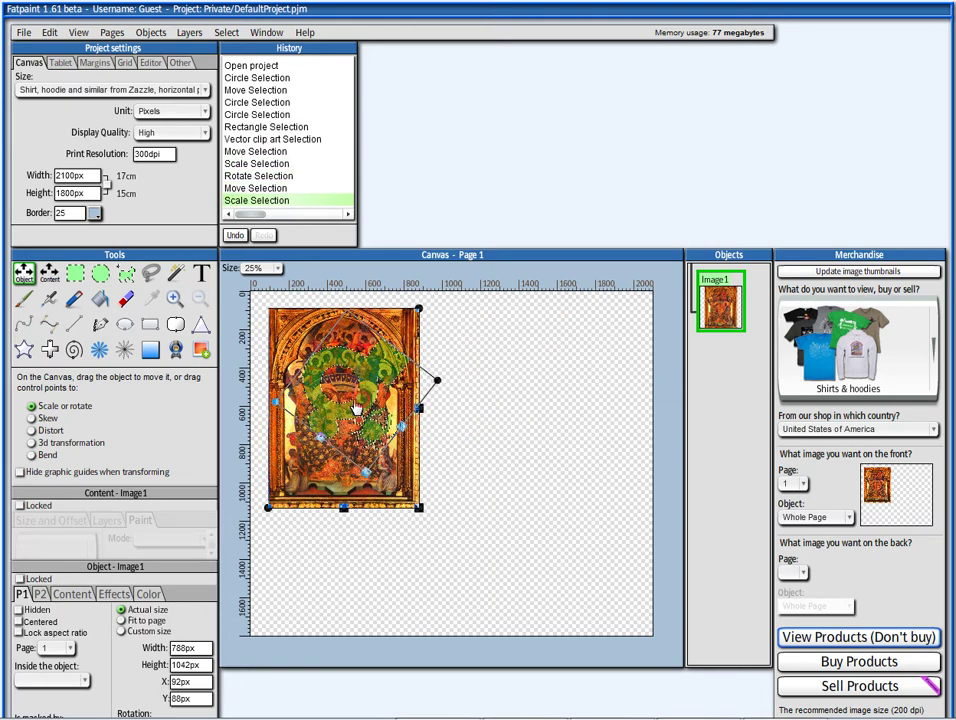
click(348, 417)
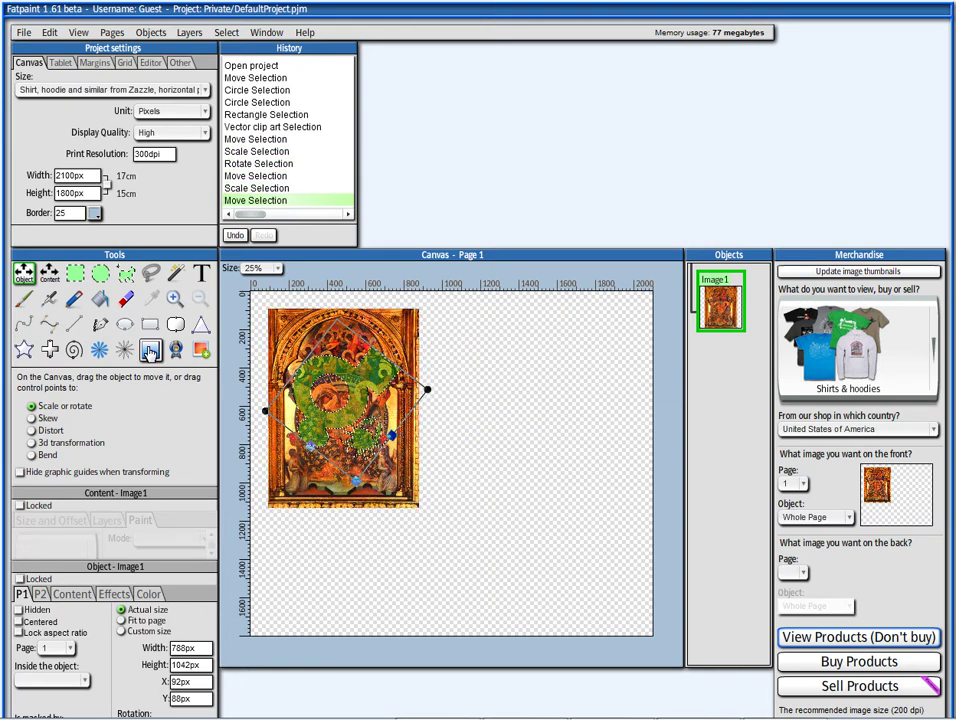
click(75, 273)
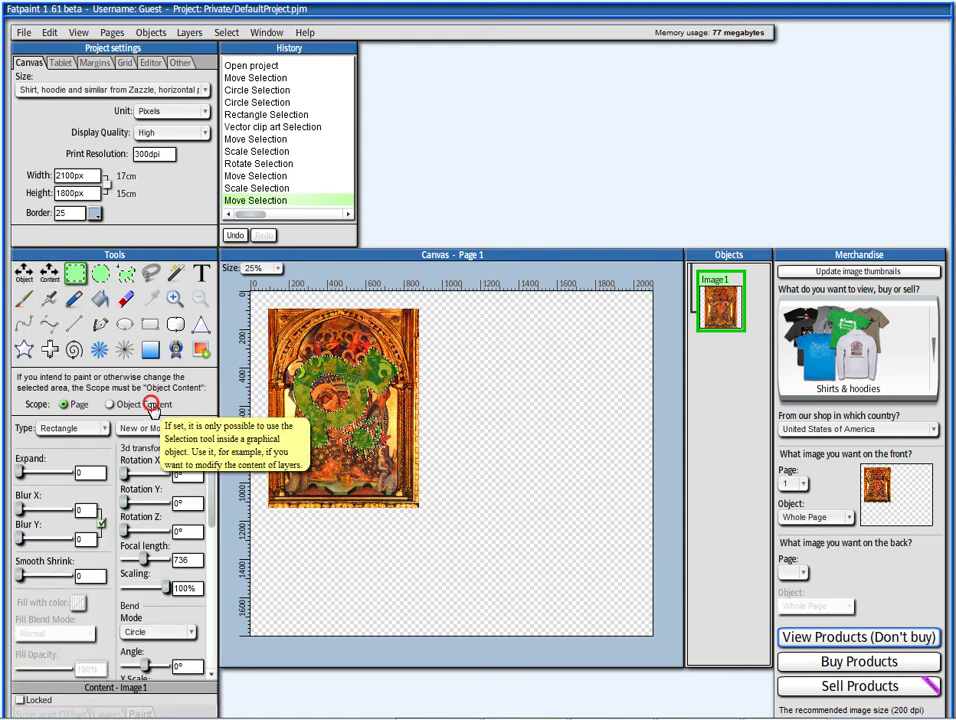
- Set Scope to Object Content, erase and paint the selected area black, then choose blue 0000FF
click(153, 406)
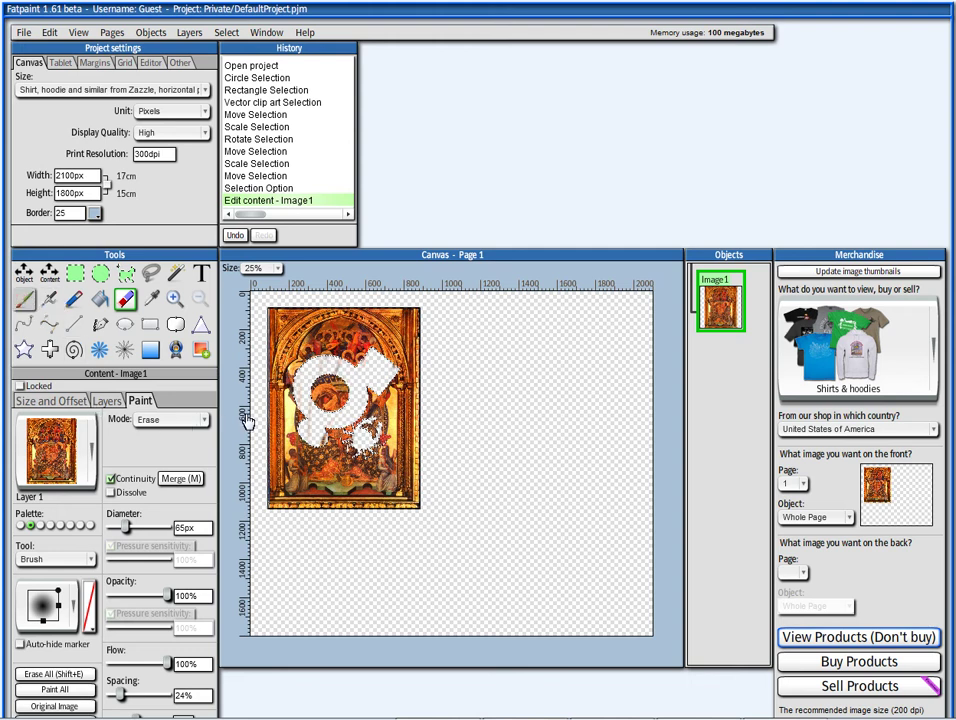
click(24, 298)
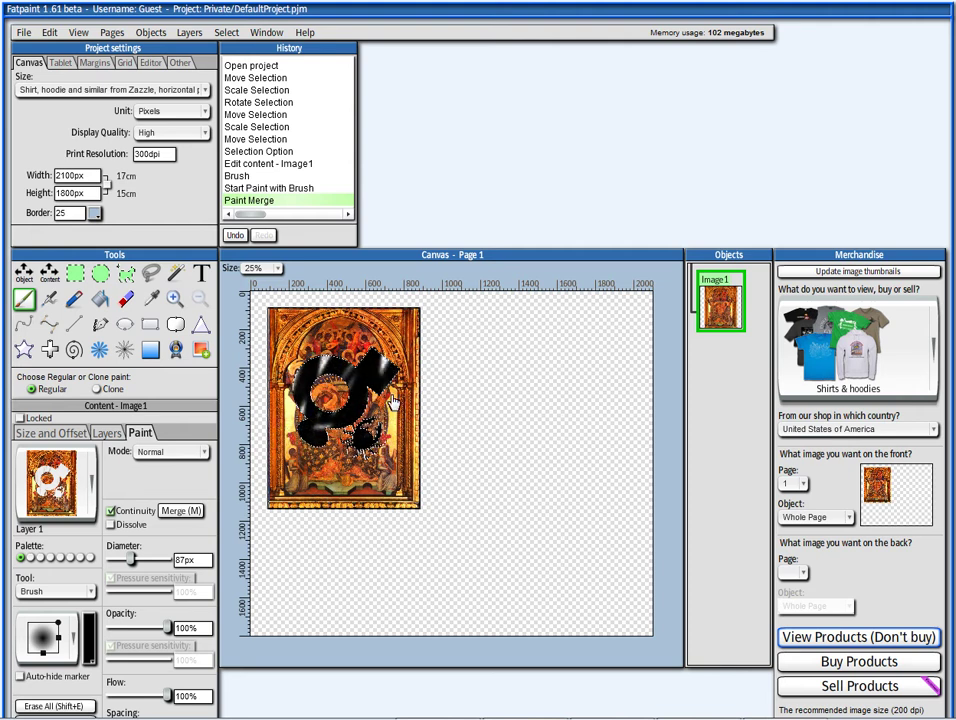
click(96, 643)
click(273, 228)
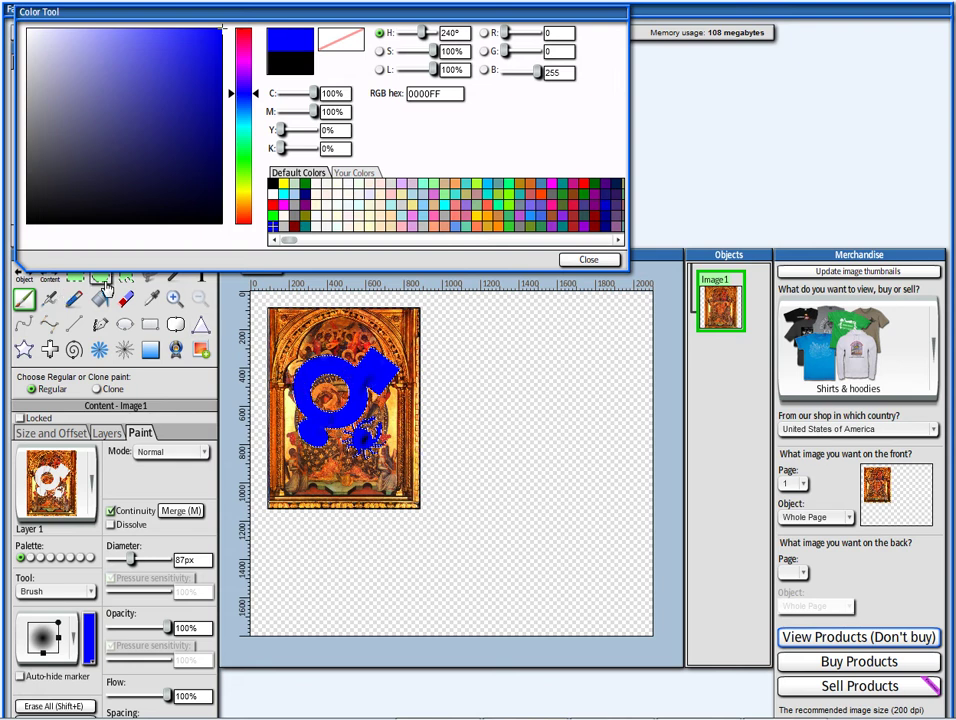
- Move the colour picker aside and rotate the blue-painted content layer clockwise
drag(177, 265, 223, 237)
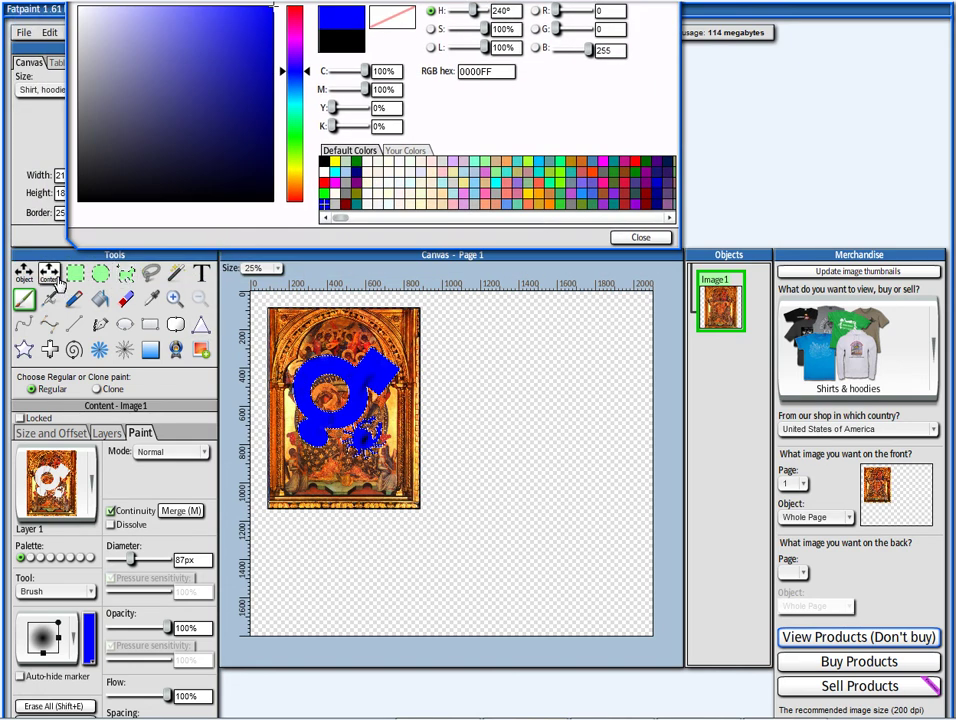
click(49, 273)
drag(376, 383, 348, 466)
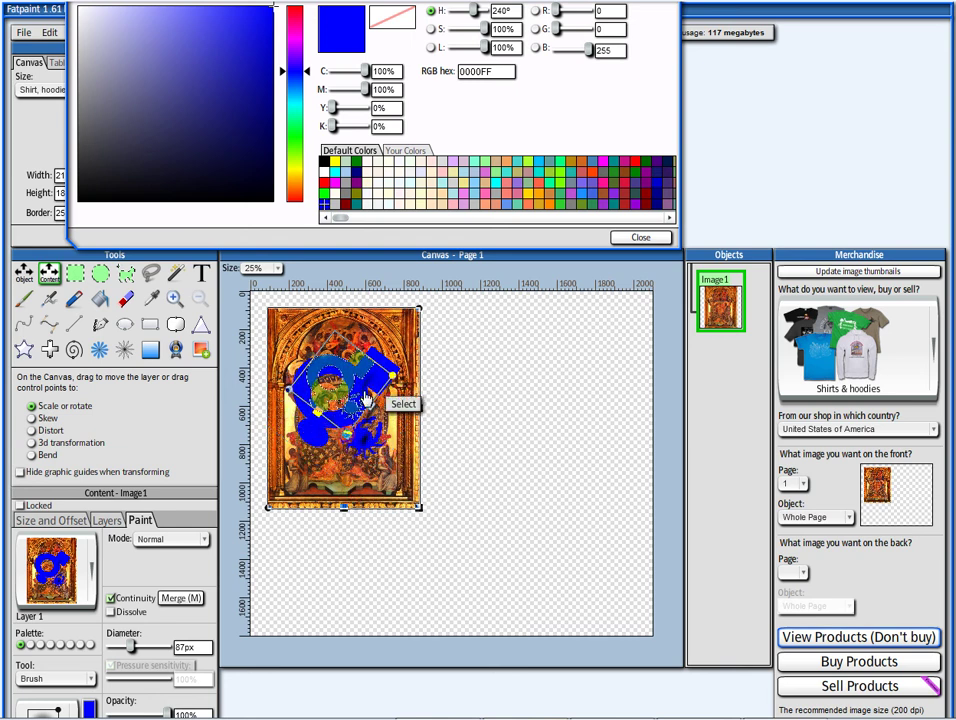
drag(348, 436, 320, 330)
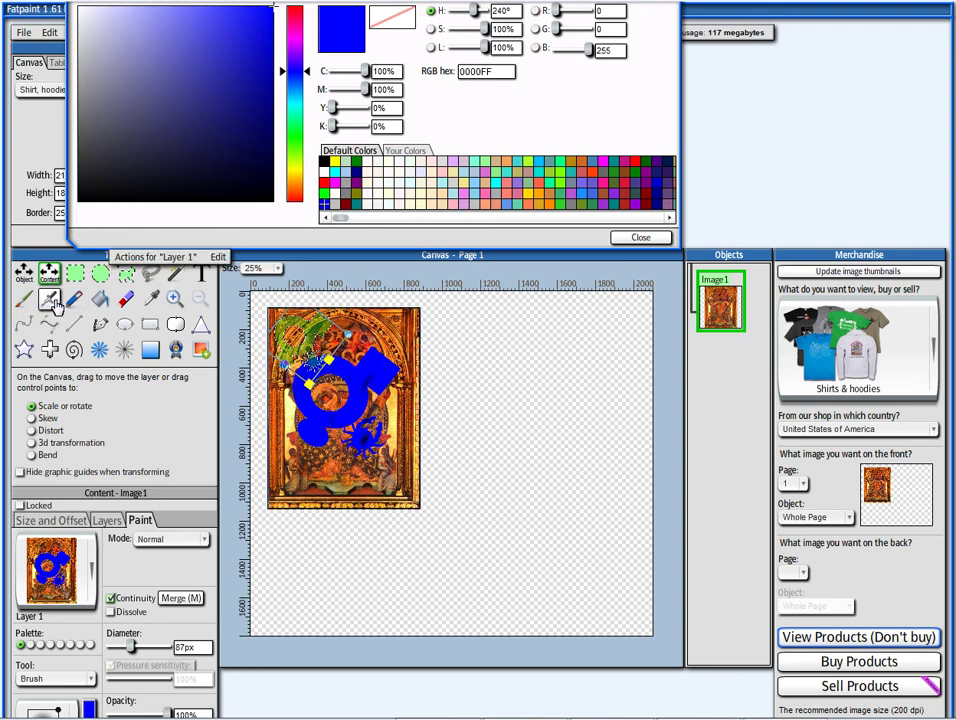
- Choose green 32CD32 and brush green strokes over the painting's upper left
click(23, 299)
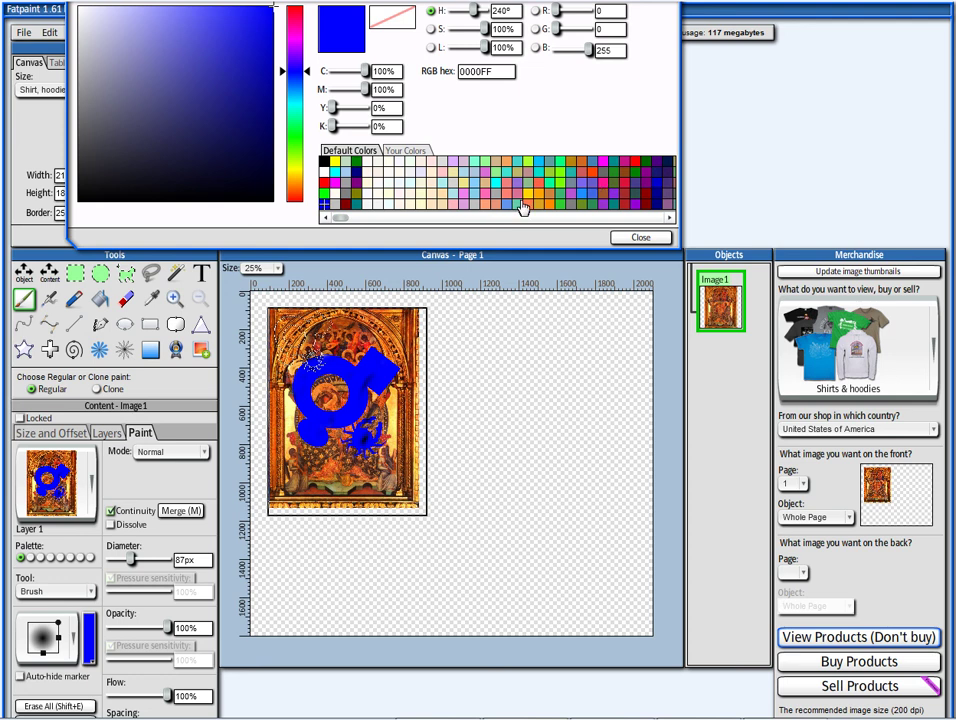
click(552, 205)
click(558, 206)
click(315, 332)
mouse_move(327, 343)
mouse_down()
mouse_move(315, 411)
mouse_move(303, 343)
mouse_move(313, 294)
mouse_move(303, 360)
mouse_move(311, 403)
mouse_move(310, 390)
mouse_move(284, 375)
mouse_move(297, 322)
mouse_move(297, 302)
mouse_move(278, 325)
mouse_move(289, 288)
mouse_move(306, 308)
mouse_move(303, 370)
mouse_up()
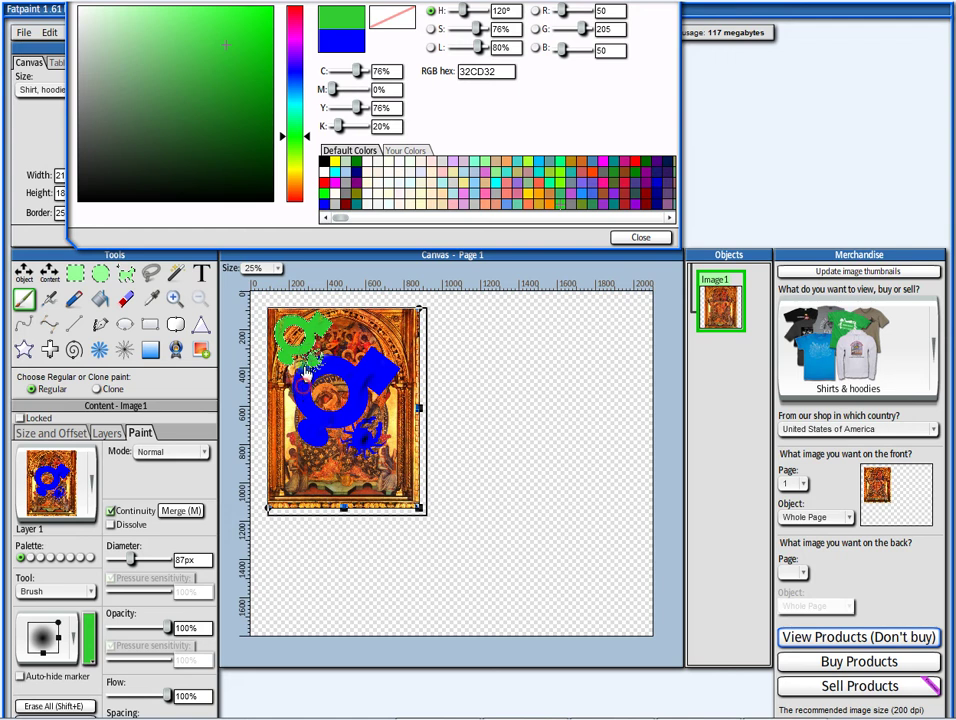
- Move the selection over the lower blue mark, paint it green, and finish editing
click(46, 274)
drag(340, 440, 363, 466)
click(24, 298)
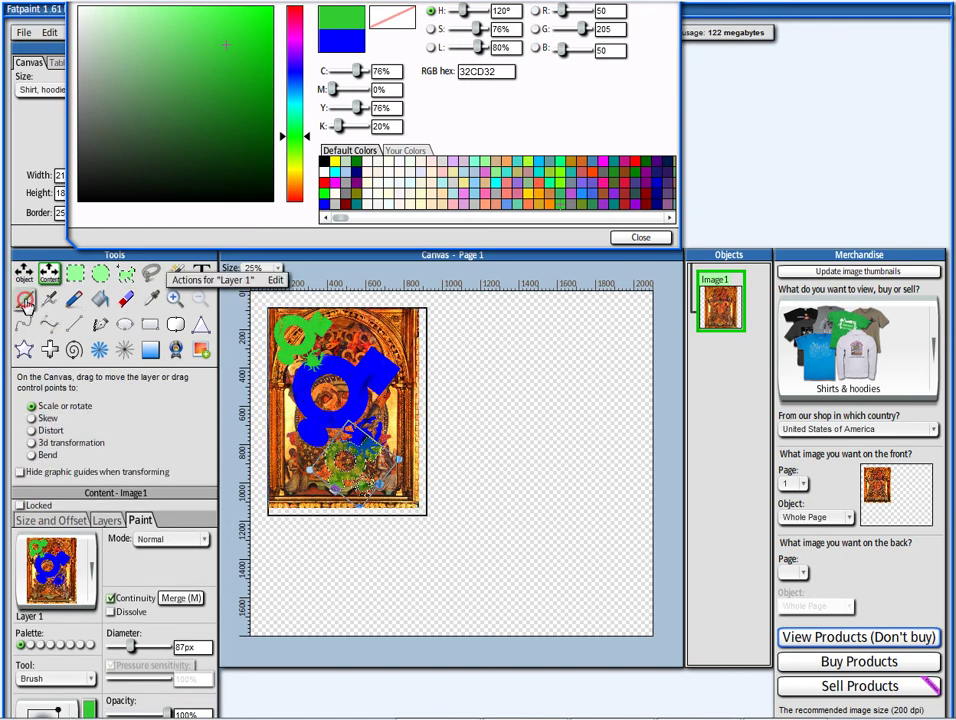
mouse_move(385, 428)
mouse_down()
mouse_move(333, 447)
mouse_move(342, 461)
mouse_move(330, 469)
mouse_move(383, 474)
mouse_move(383, 457)
mouse_move(375, 472)
mouse_move(359, 440)
mouse_up()
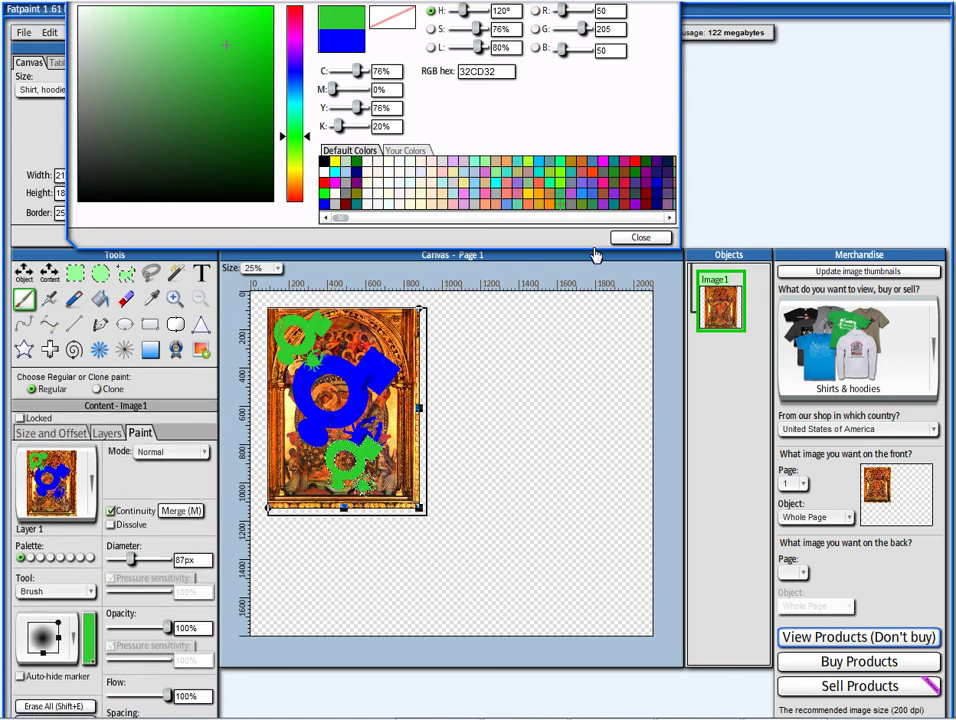
click(23, 272)
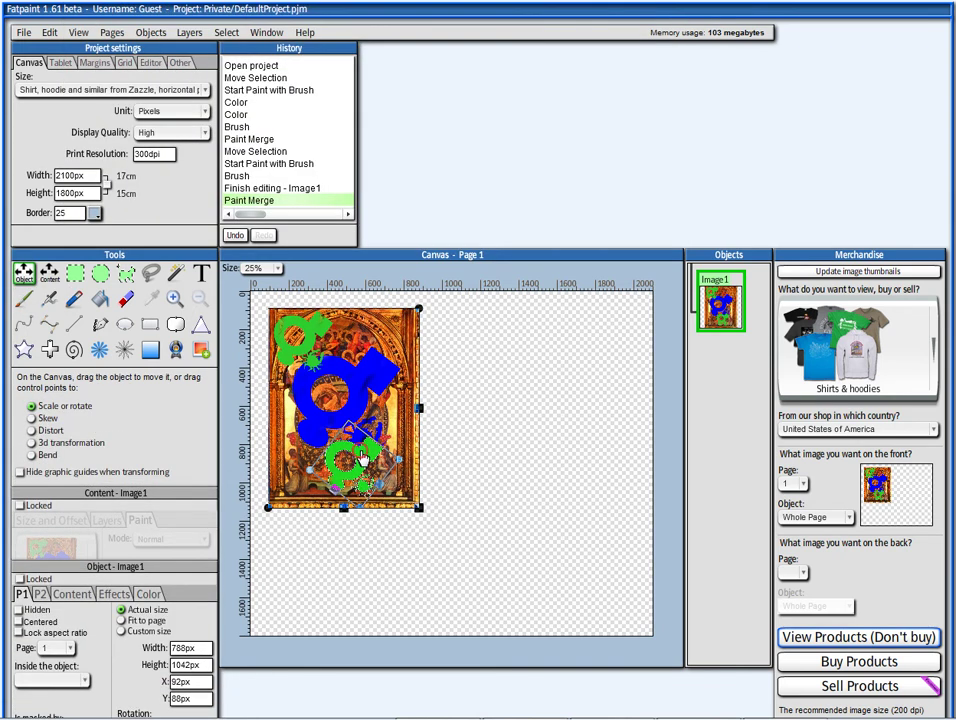
- Clear the selection, move the painting down-right, and reselect the painting object
right_click(390, 365)
click(405, 377)
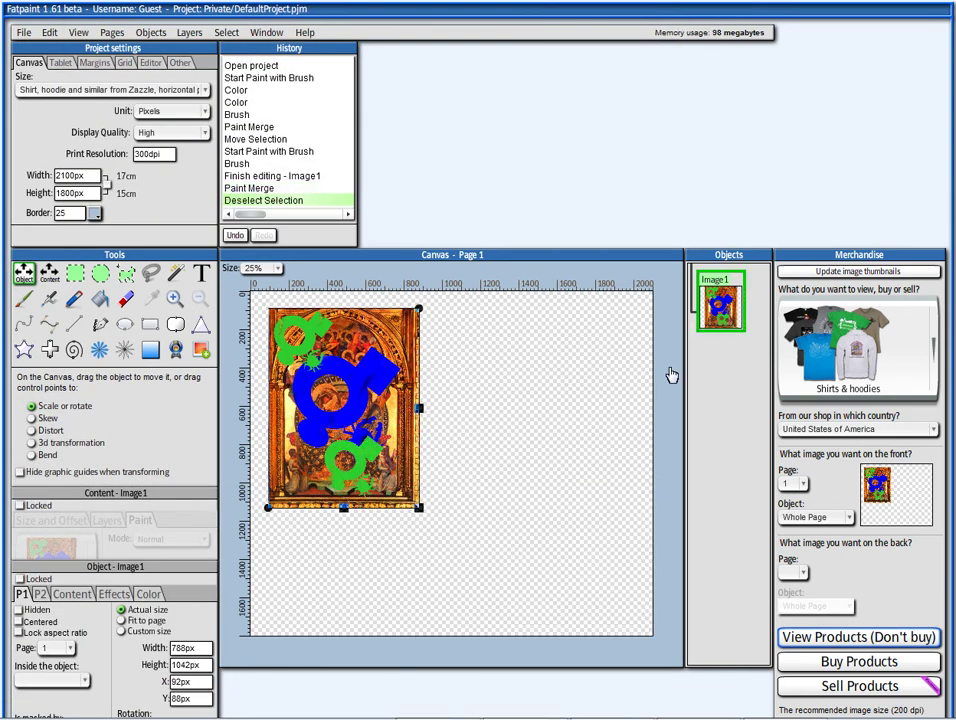
drag(326, 408, 360, 425)
click(360, 425)
click(316, 301)
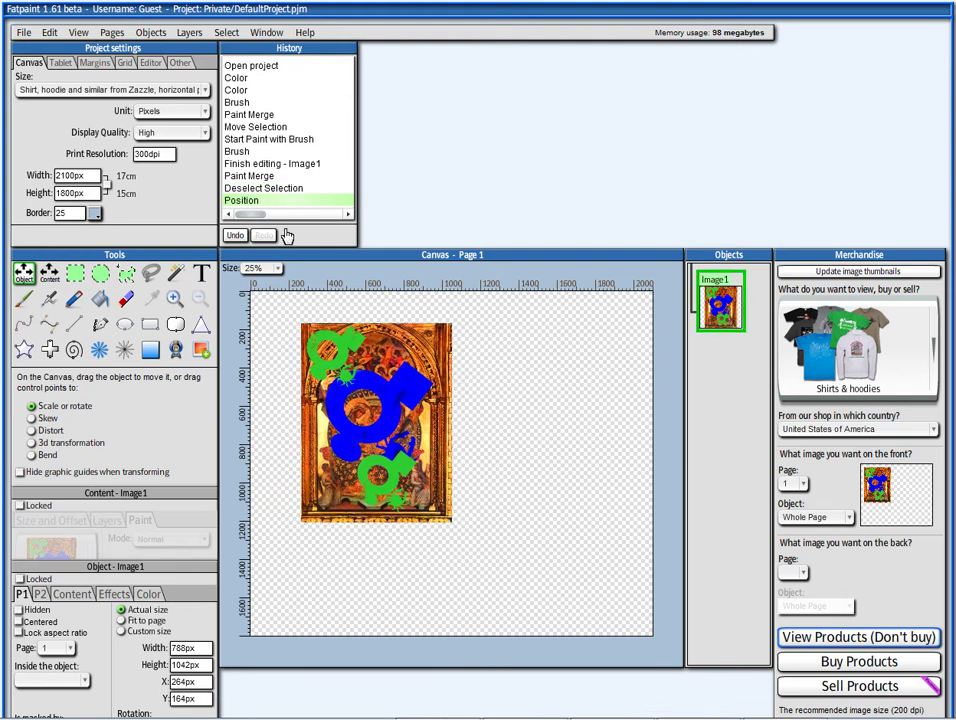
click(278, 203)
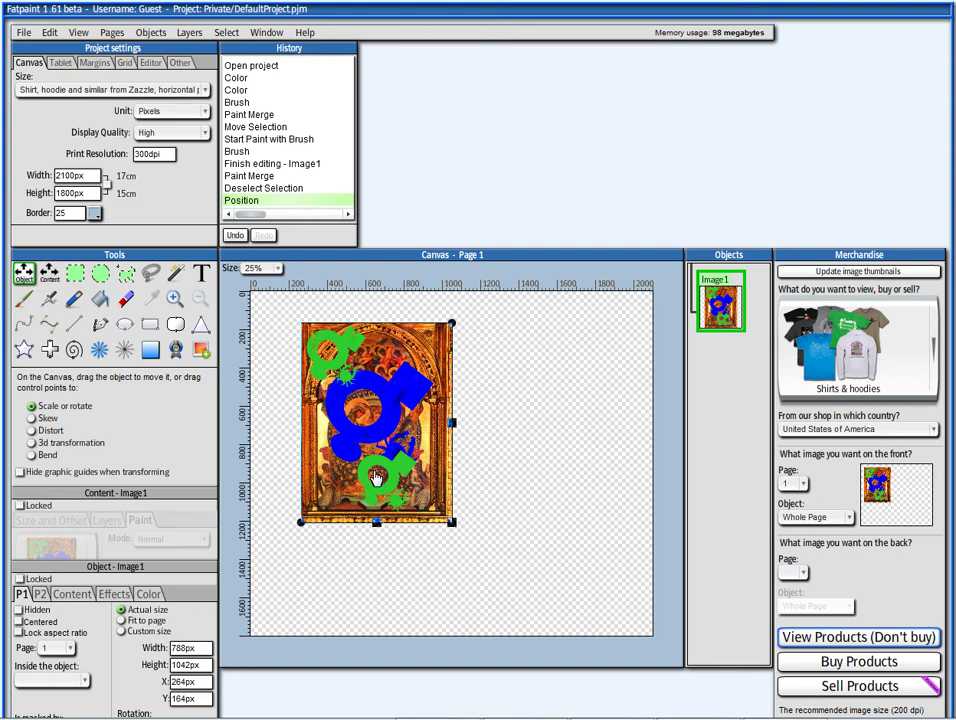
- Replace Image1 with a fresh medieval painting from the Image Browser via Change image
click(395, 371)
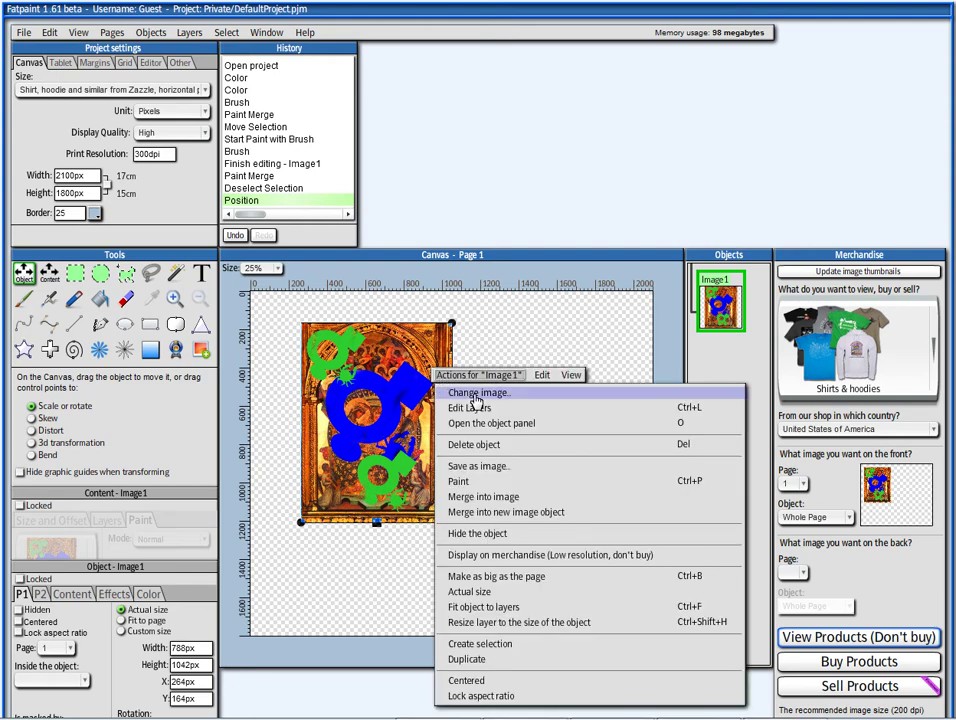
click(460, 392)
click(609, 436)
scroll(268, 357, down, 2)
click(225, 327)
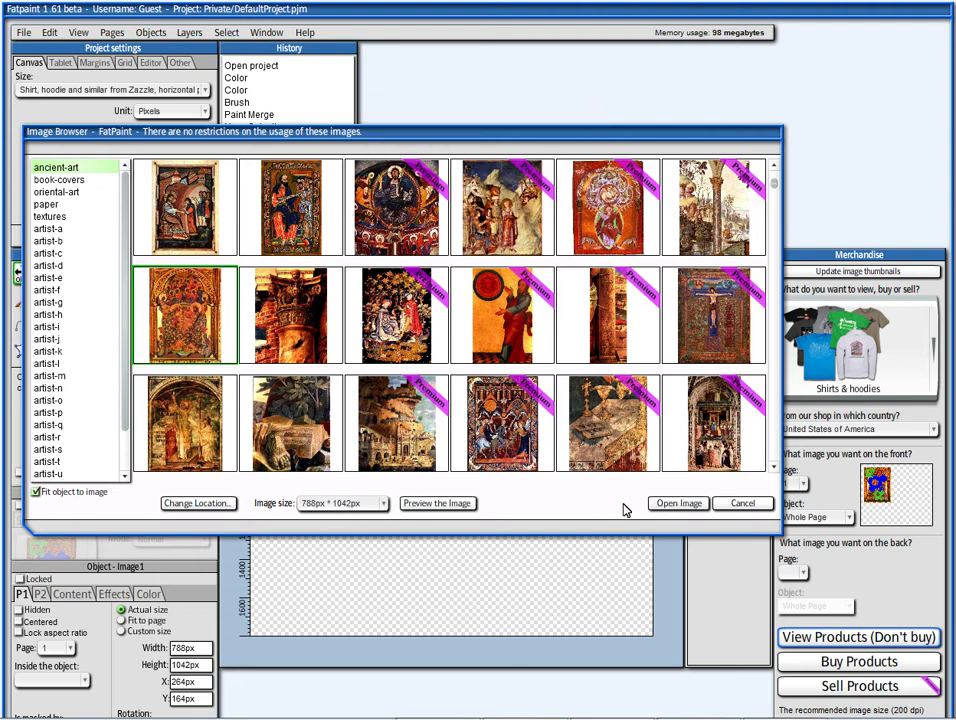
click(676, 504)
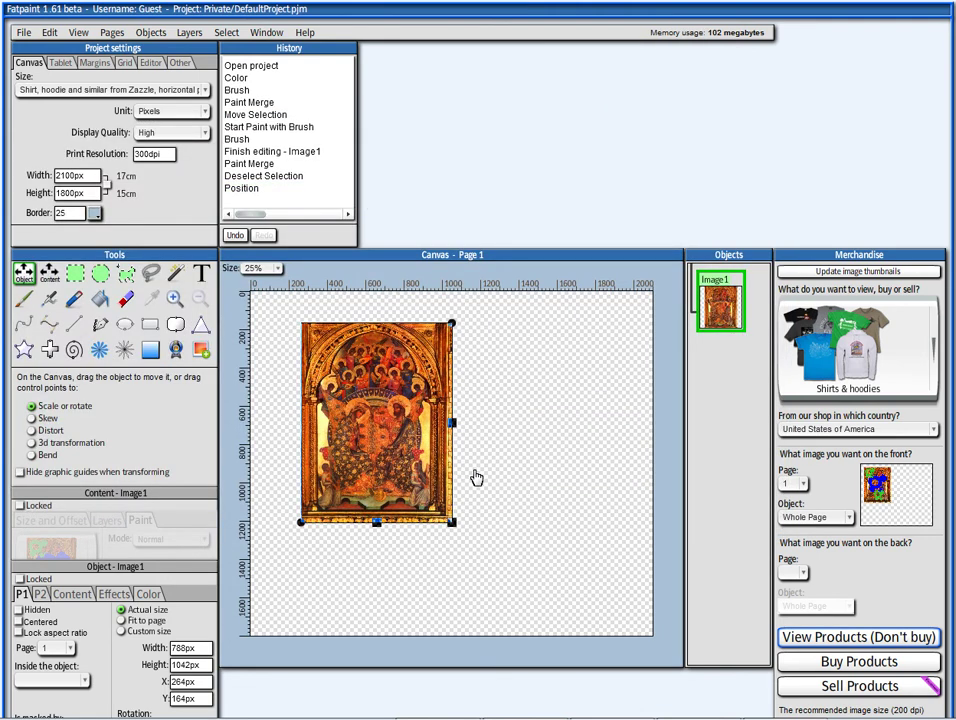
mouse_move(387, 440)
mouse_down()
mouse_move(377, 454)
mouse_move(385, 430)
mouse_up()
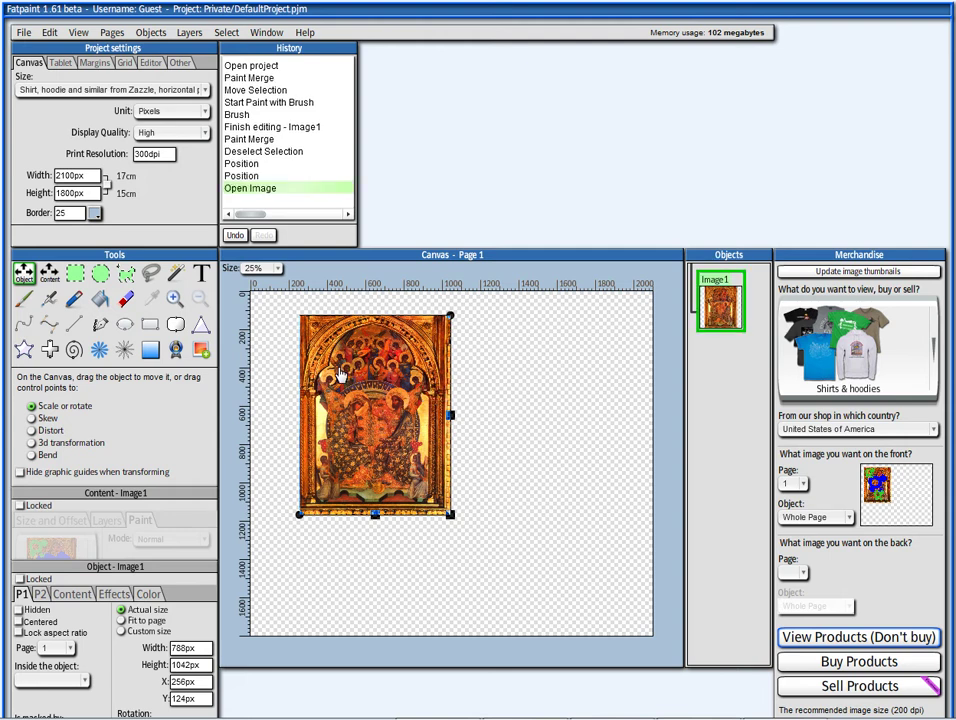
- Undo the paint strokes and revert Image1 to its Original Image, then finish editing
click(237, 115)
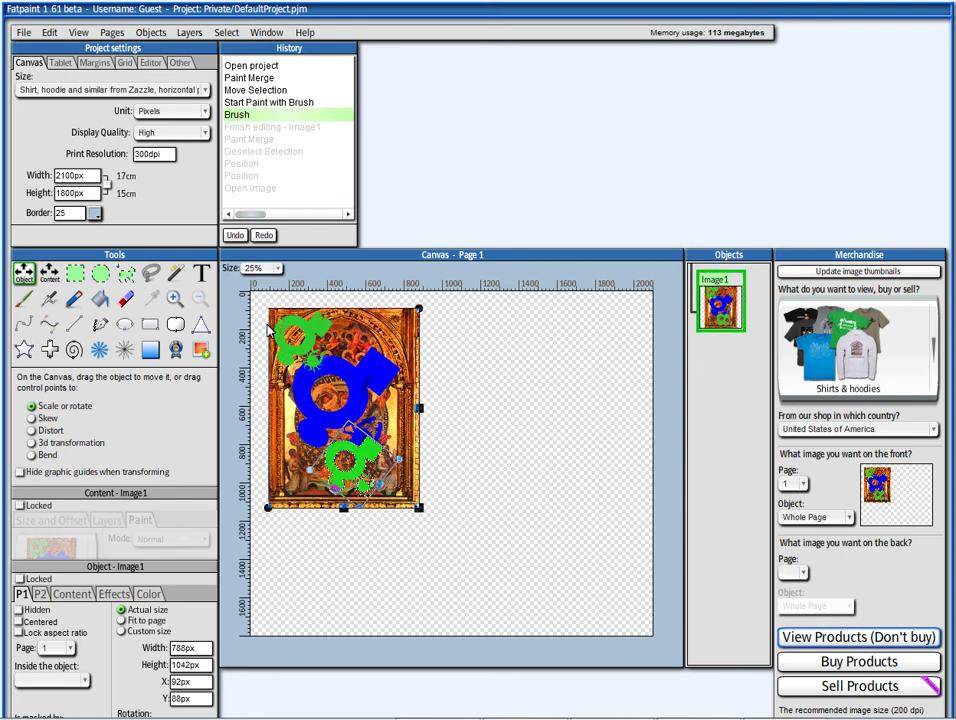
click(24, 298)
scroll(90, 588, down, 3)
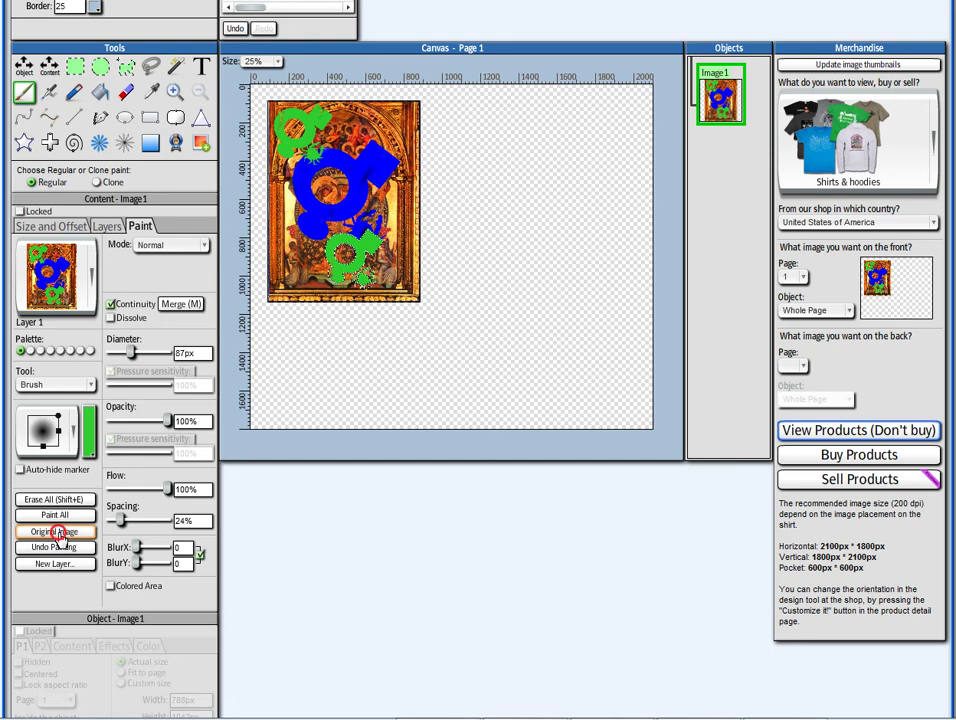
click(57, 547)
click(58, 539)
scroll(272, 215, up, 3)
click(447, 498)
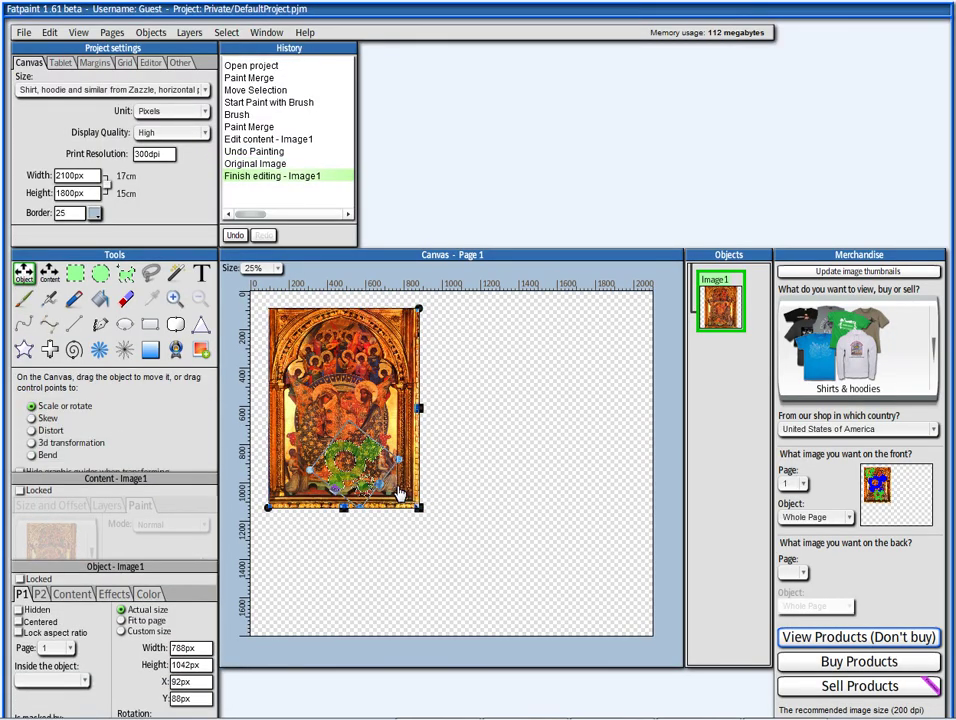
- Deselect the selection and reposition the painting to X 256px, Y 92px
click(424, 425)
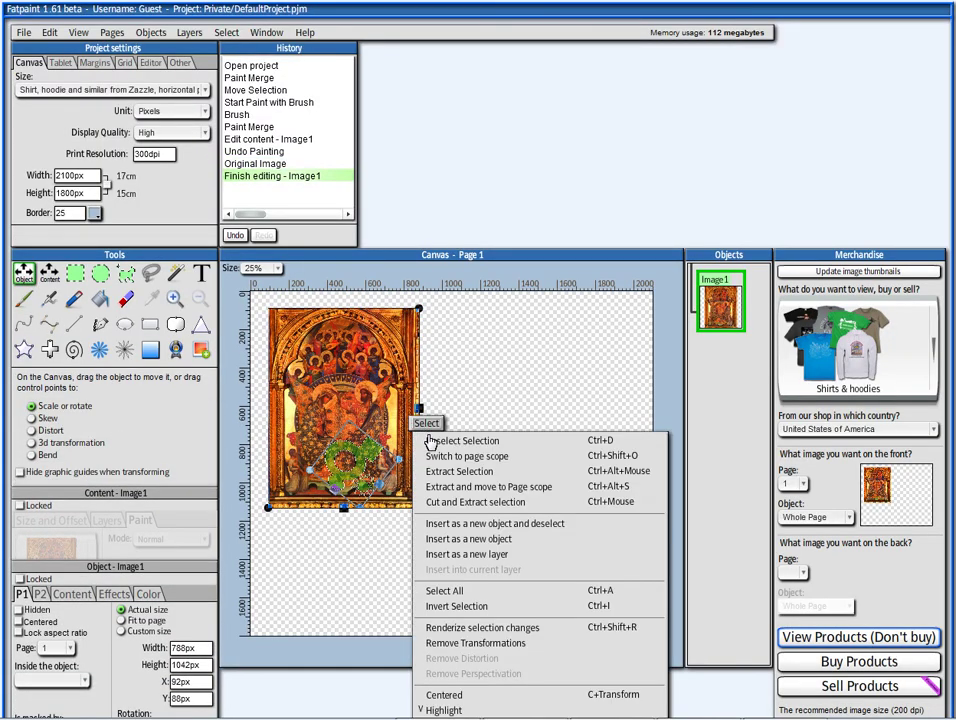
click(424, 440)
drag(341, 400, 371, 410)
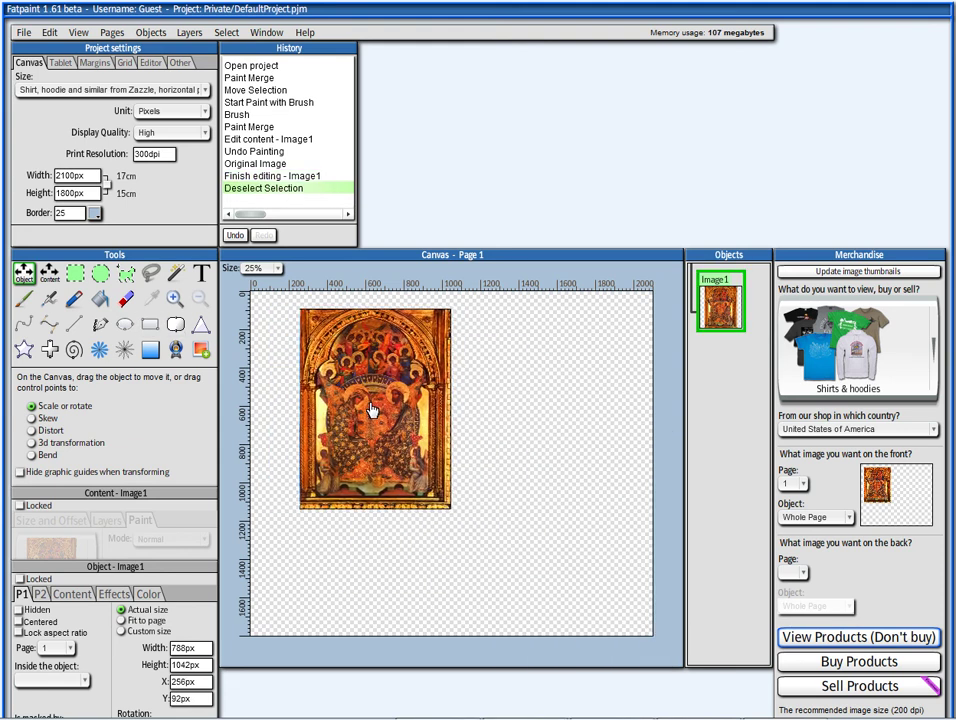
- Draw a Page-scope circle selection with Blur 78 and place it on the painting
click(271, 361)
click(99, 277)
click(77, 407)
drag(318, 347, 433, 465)
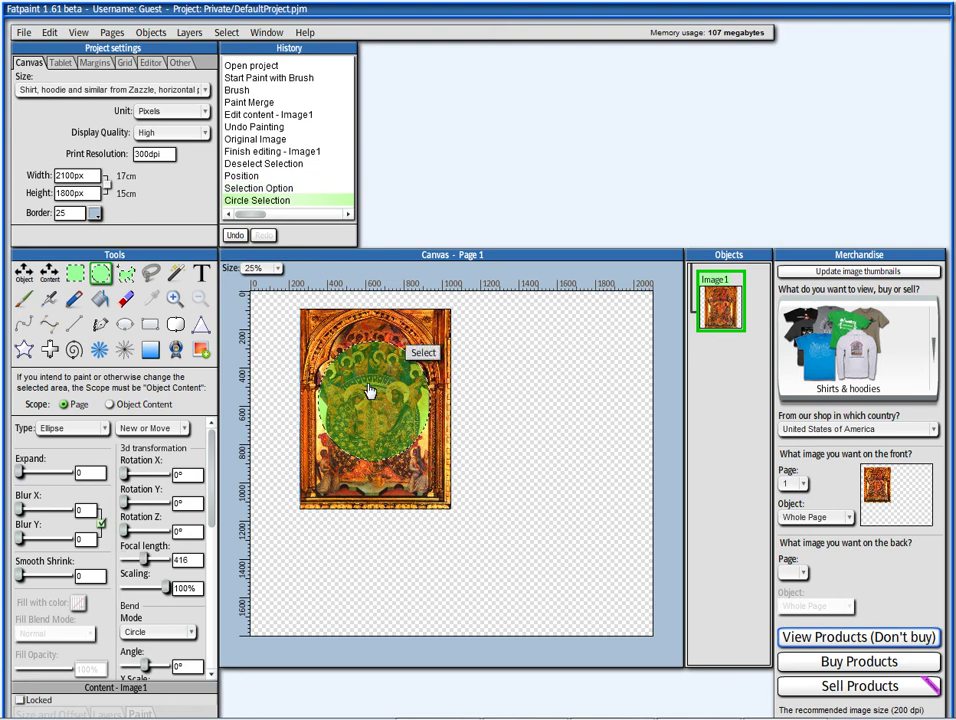
drag(376, 399, 520, 426)
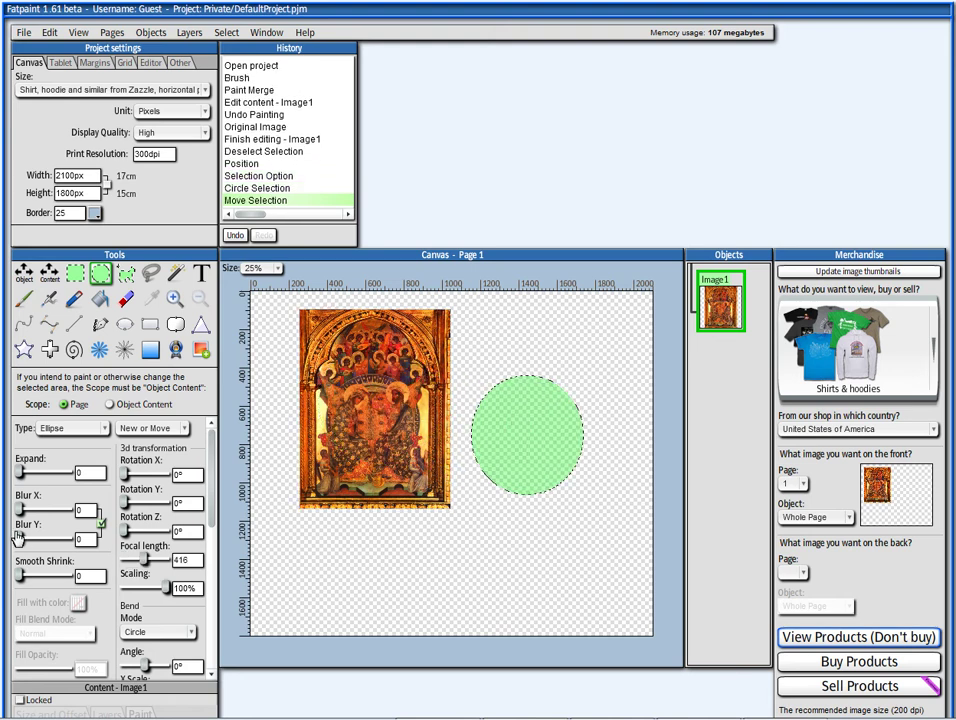
drag(20, 510, 37, 511)
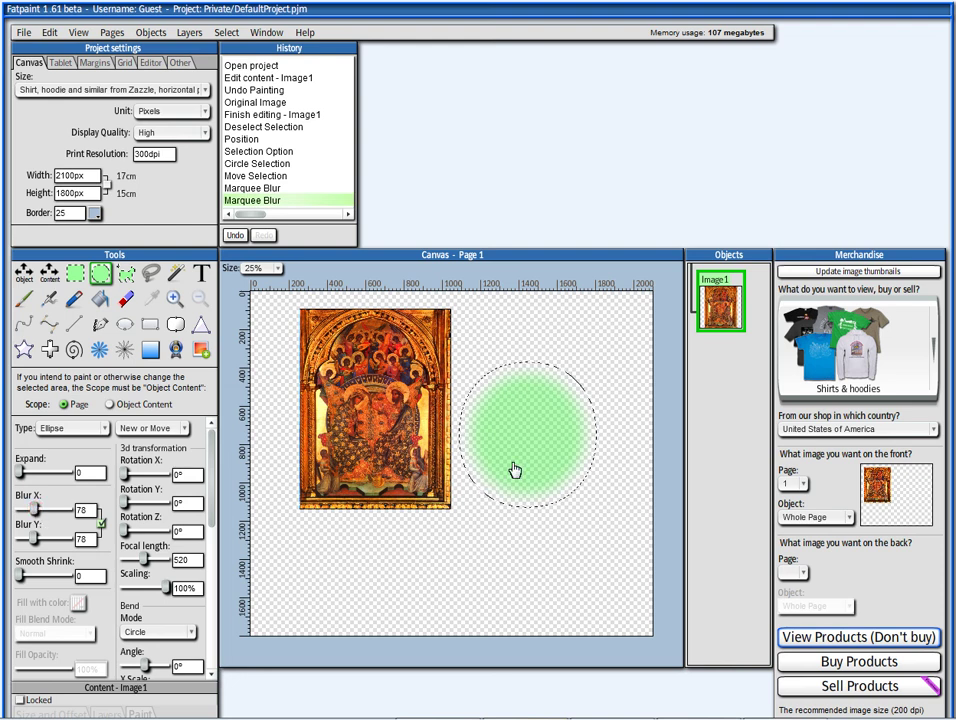
mouse_move(533, 455)
mouse_down()
mouse_move(418, 457)
mouse_move(378, 424)
mouse_up()
- Extract the circle, move it right of the painting, and insert it as new object Image2
right_click(378, 424)
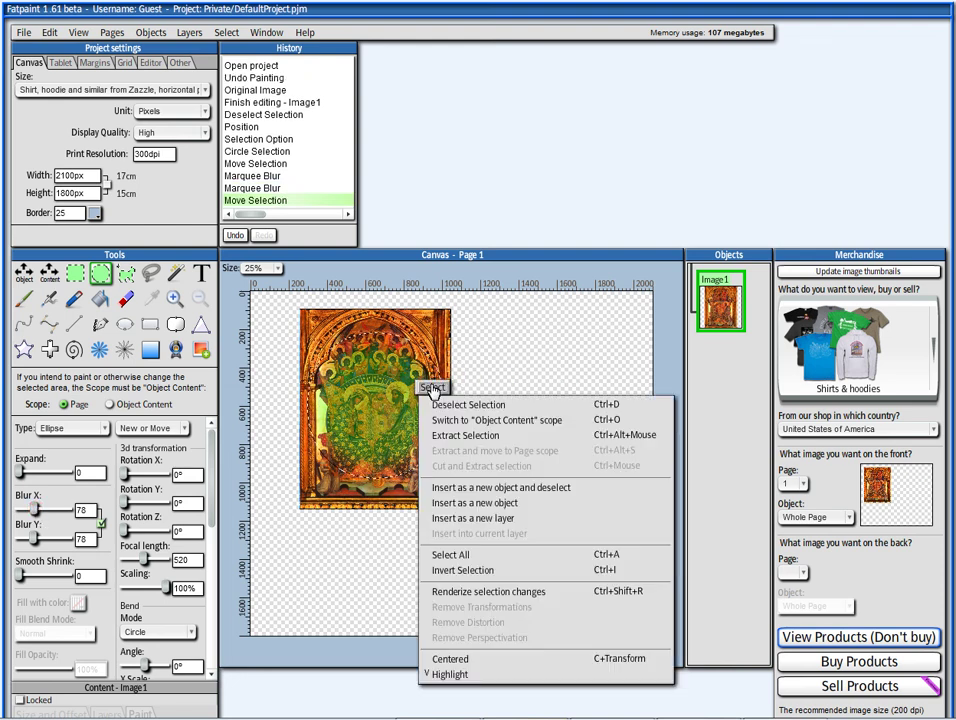
click(456, 437)
drag(390, 425, 581, 424)
right_click(624, 396)
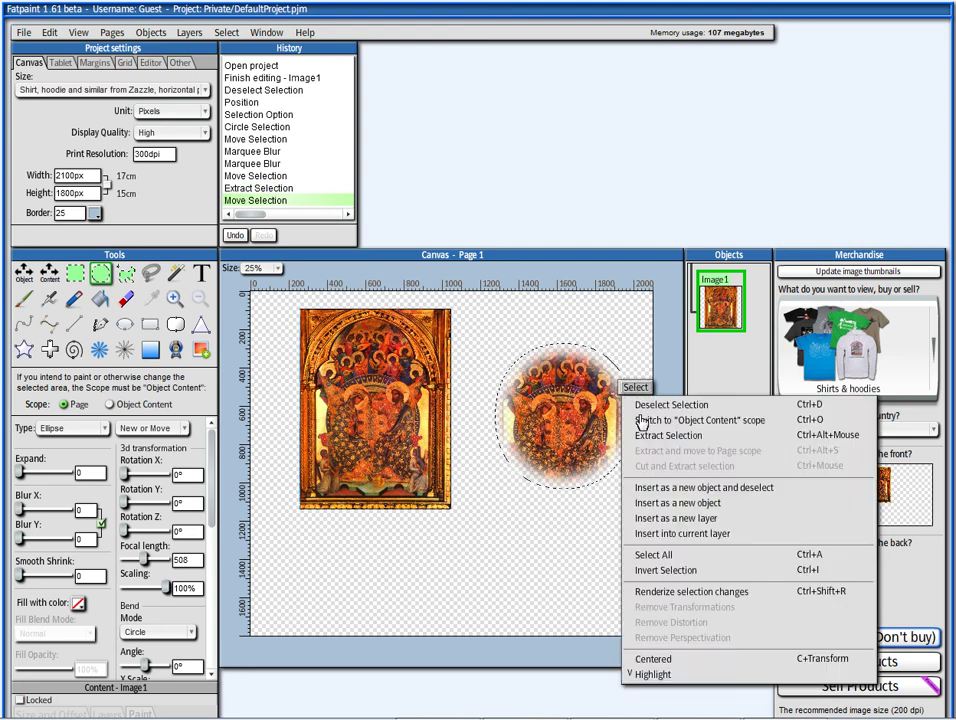
click(660, 503)
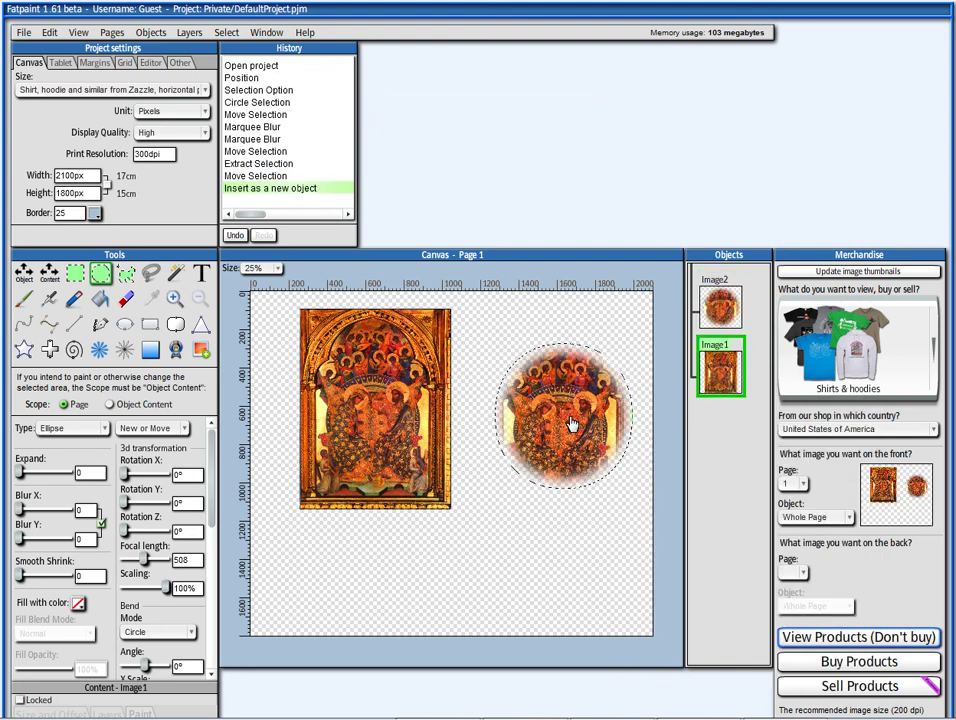
drag(572, 481, 432, 534)
- Insert the circle selection as another new object, Image3, then shift the selection down-left
right_click(490, 502)
click(520, 607)
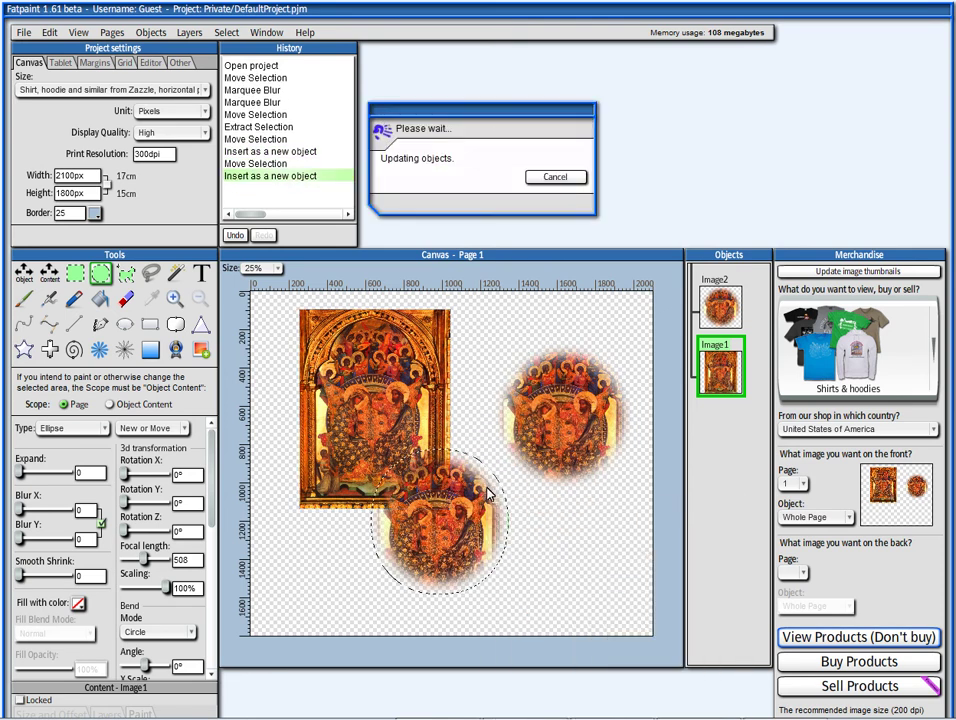
click(401, 397)
drag(401, 397, 337, 563)
- Shrink the circle selection, insert it as new object Image4, and move it lower left
click(24, 272)
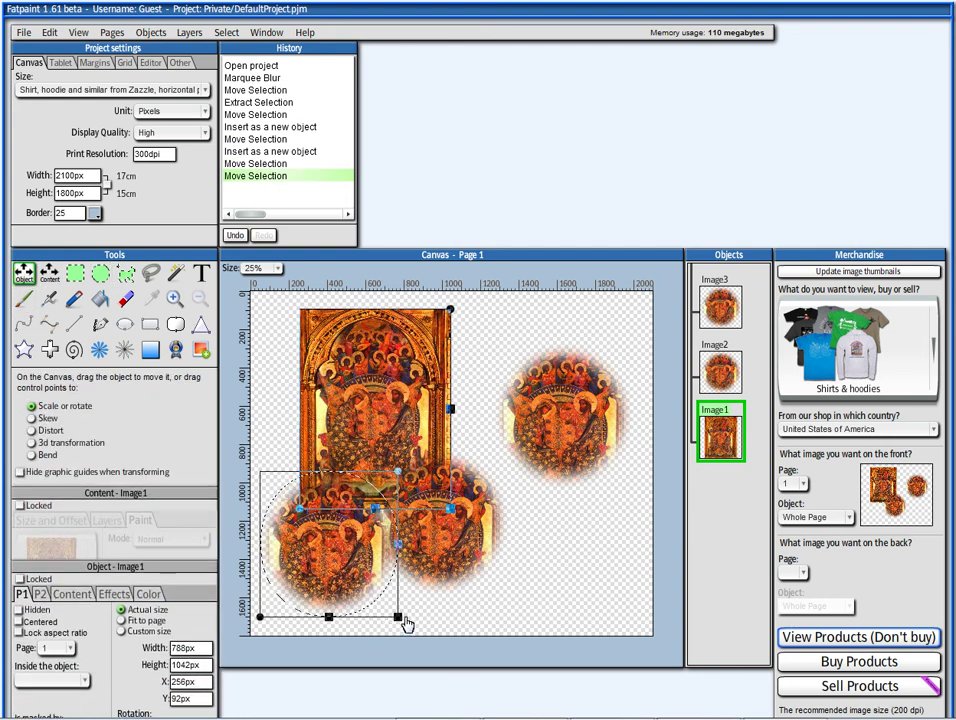
drag(398, 618, 551, 541)
click(601, 507)
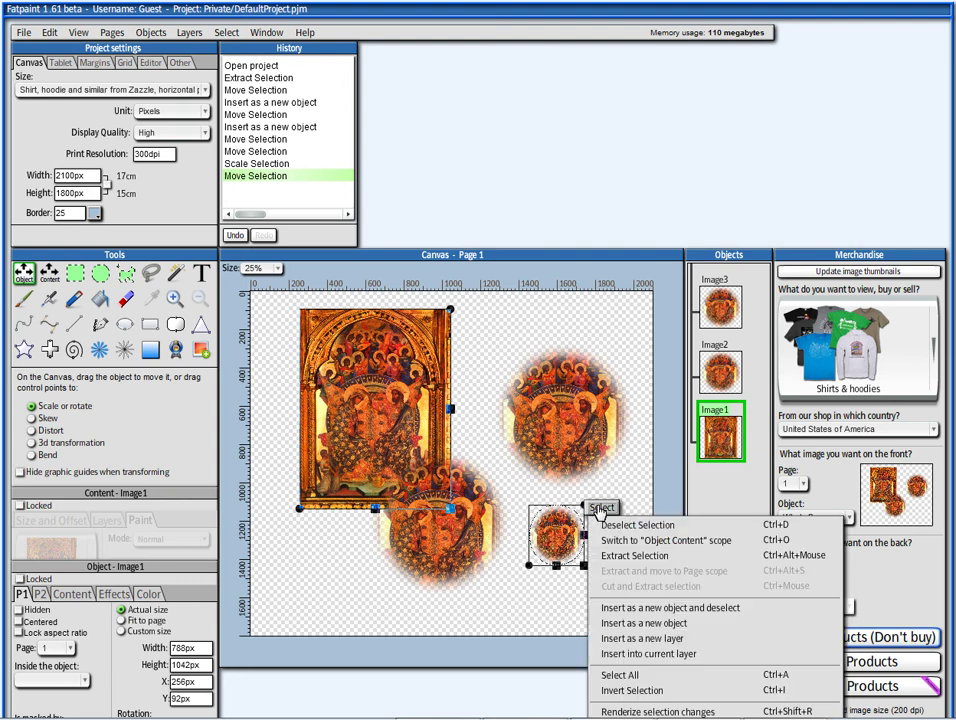
click(648, 624)
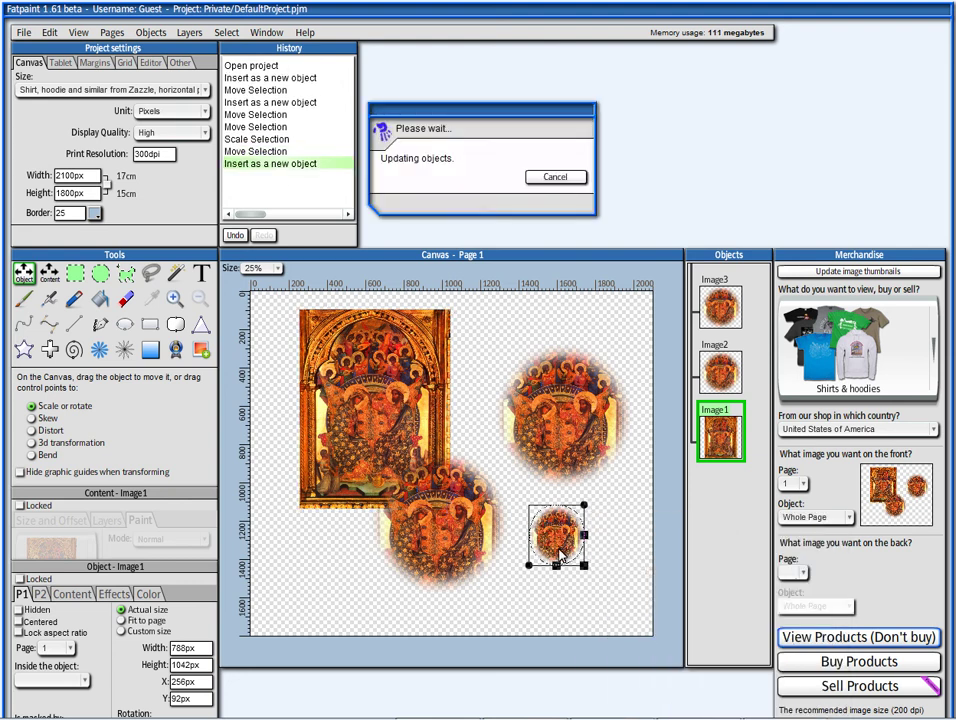
drag(558, 552, 320, 576)
click(374, 537)
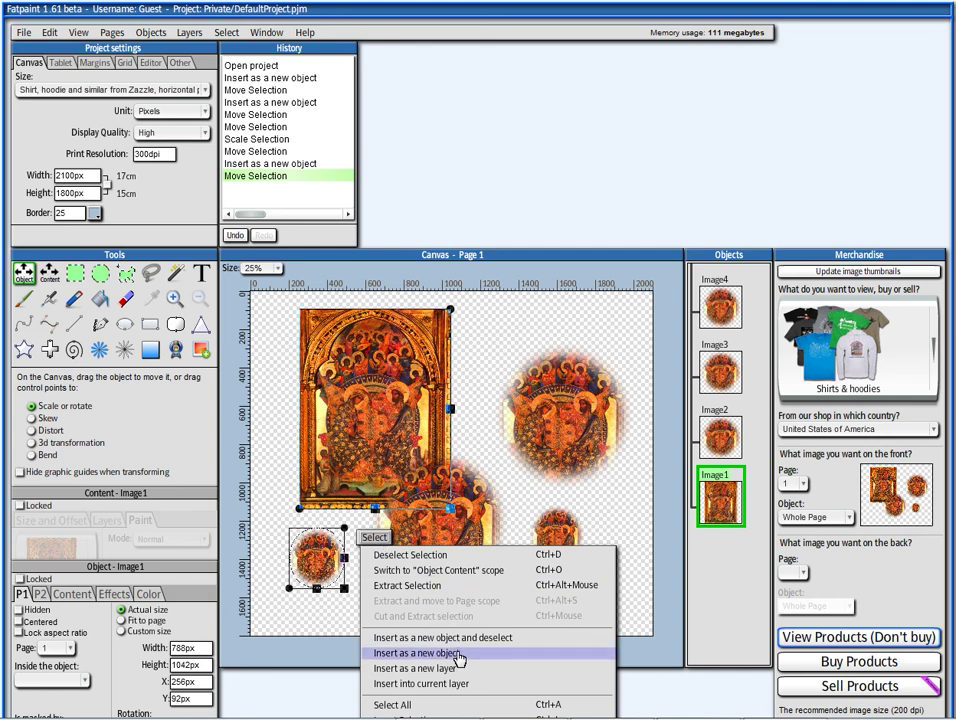